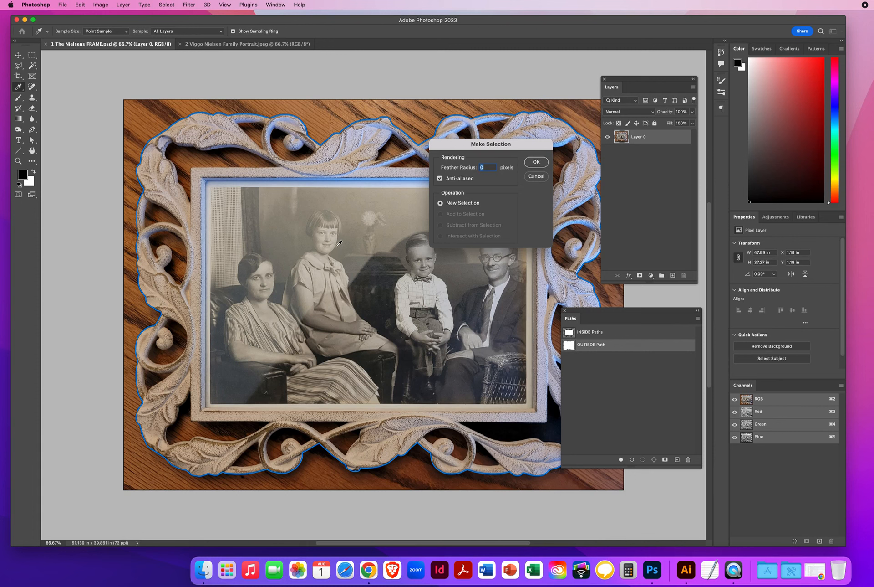
# Turn the outer path into a selection and copy the frame onto a new Layer 1.
pyautogui.click(537, 163)
pyautogui.press('v')
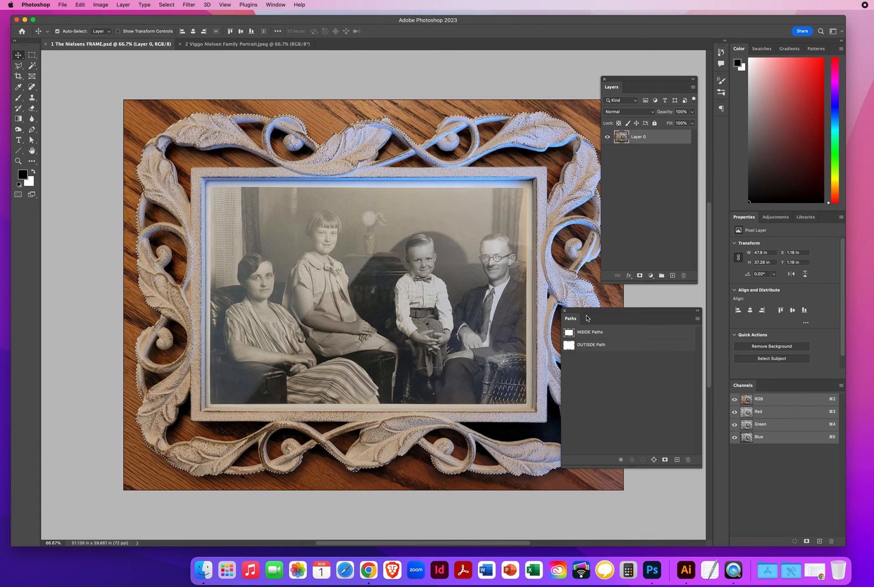
pyautogui.moveTo(588, 317); pyautogui.dragTo(637, 352)
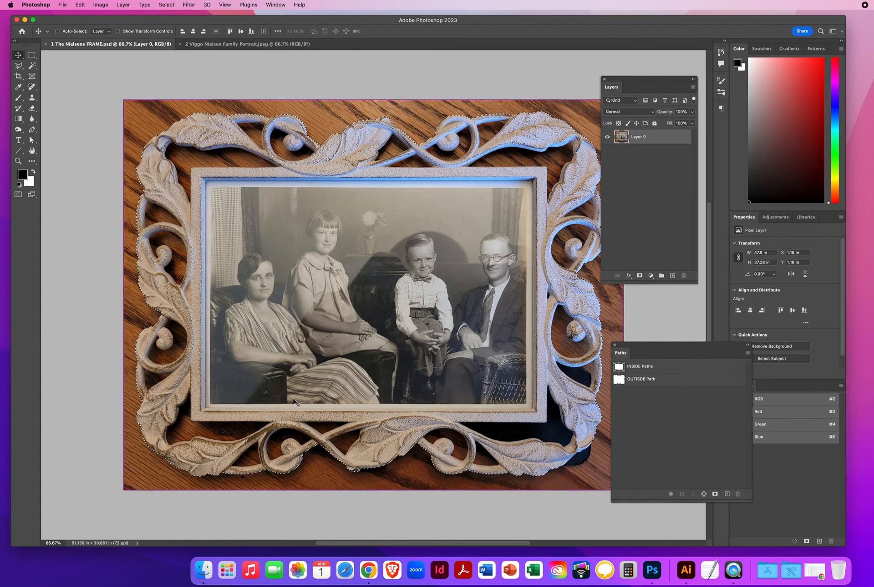
pyautogui.press('super+j')
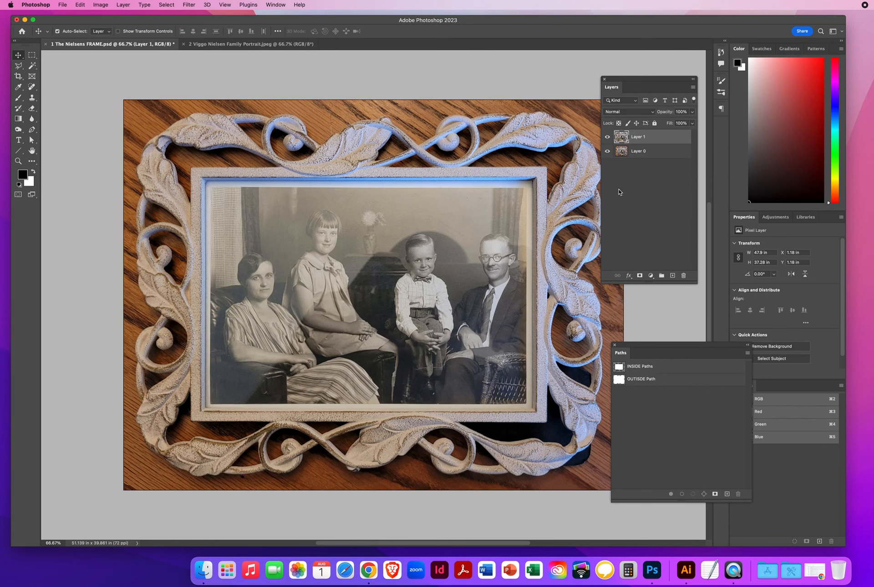
# Hide Layer 0, go back to Layer 1, and display the INSIDE Paths outlines.
pyautogui.click(654, 156)
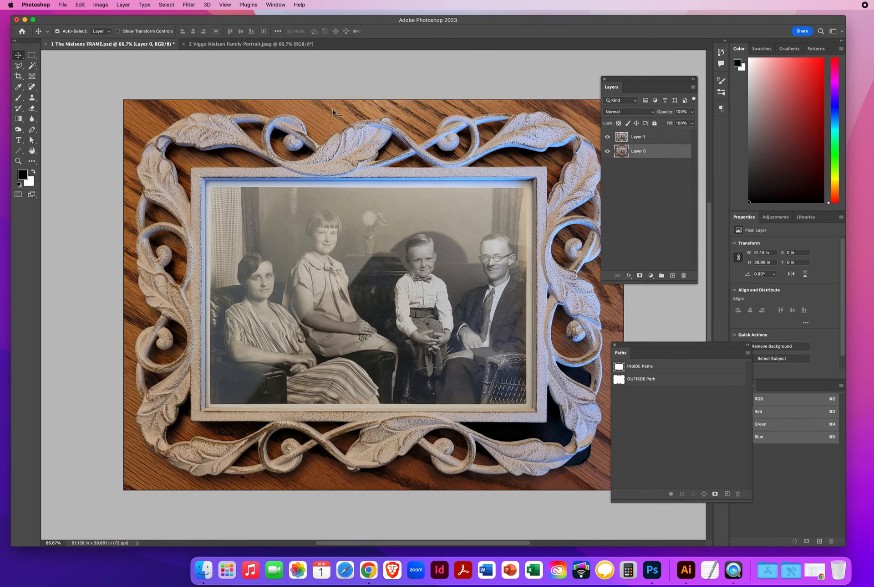
pyautogui.click(608, 154)
pyautogui.click(637, 138)
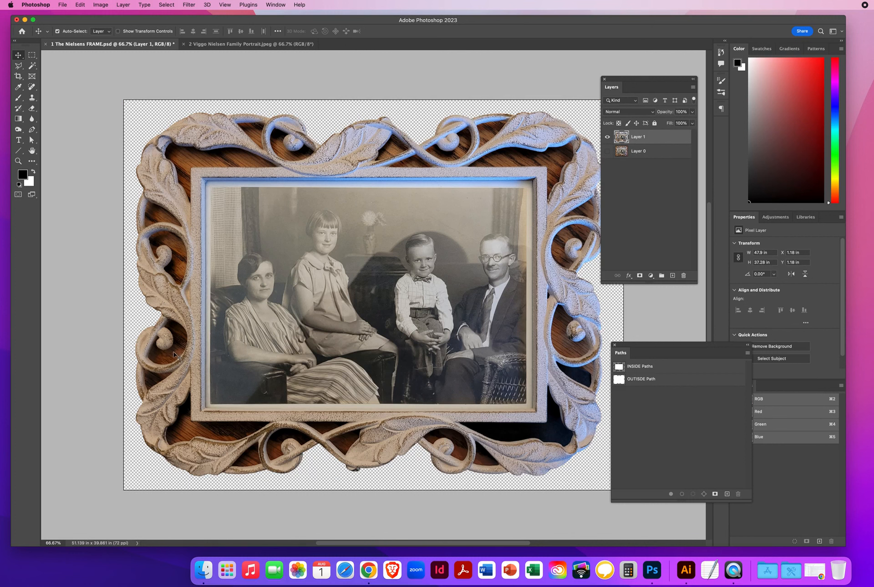
pyautogui.click(638, 368)
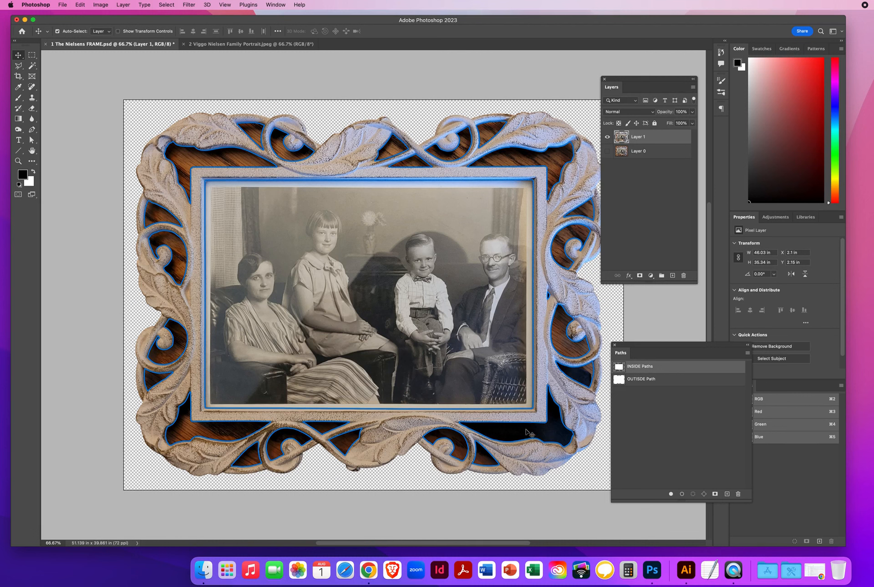
# Select from INSIDE Paths, delete the photo and wood inside the frame's openings, then deselect.
pyautogui.moveTo(678, 346); pyautogui.dragTo(671, 340)
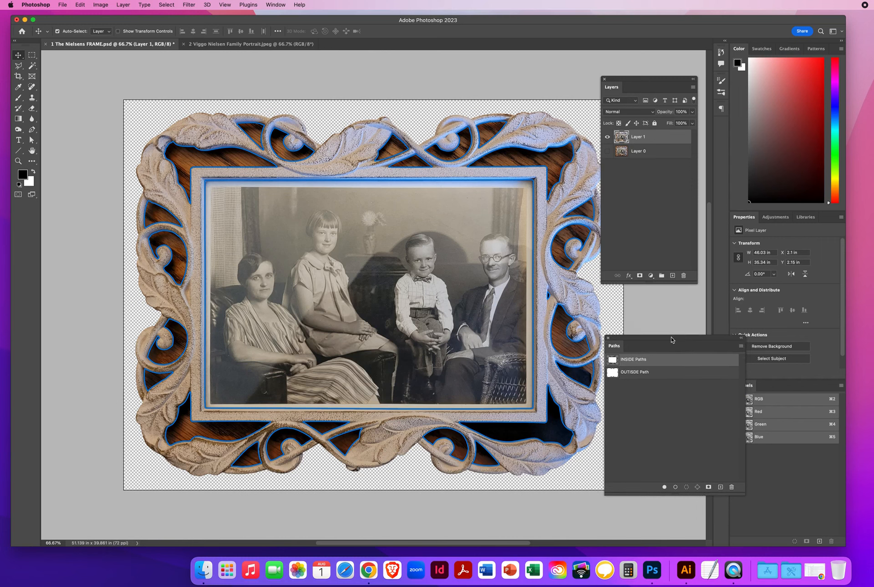
pyautogui.click(741, 346)
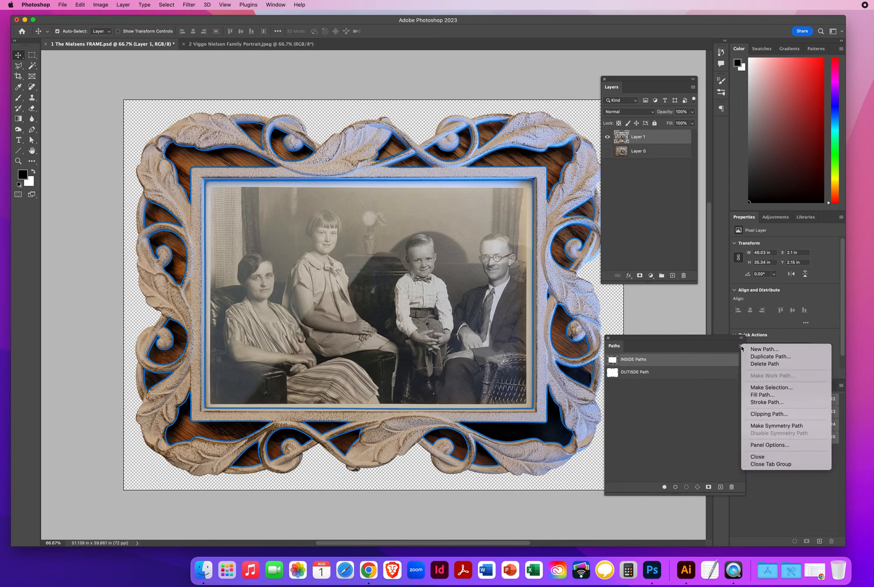
pyautogui.click(765, 388)
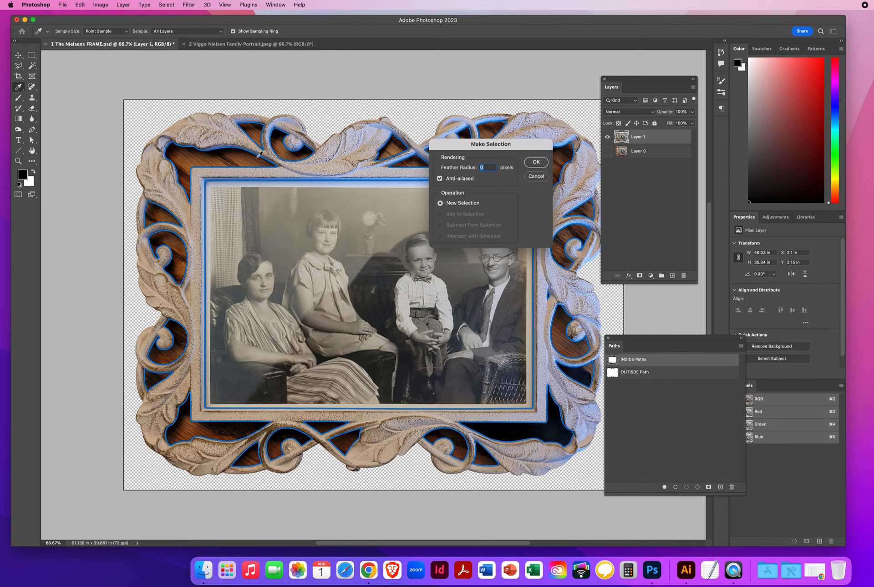
pyautogui.click(536, 162)
pyautogui.press('v')
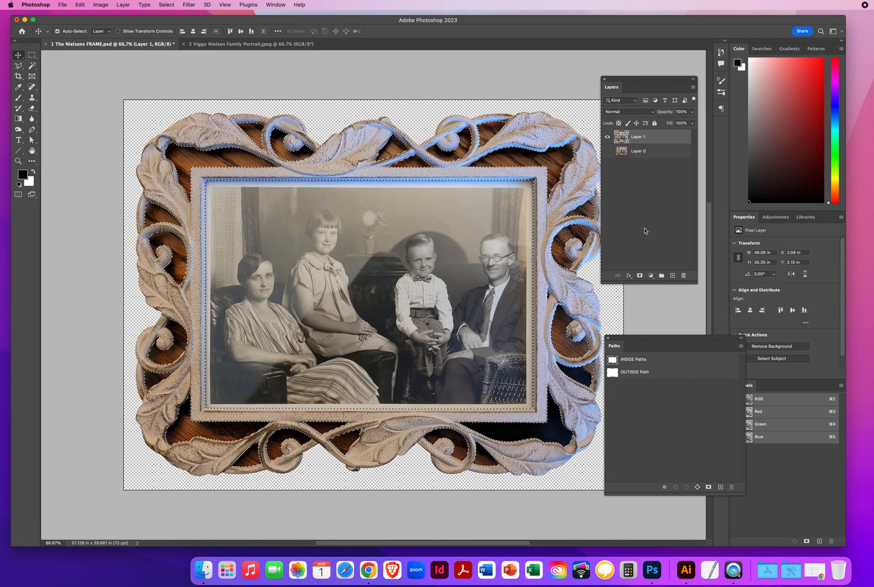
pyautogui.press('Delete')
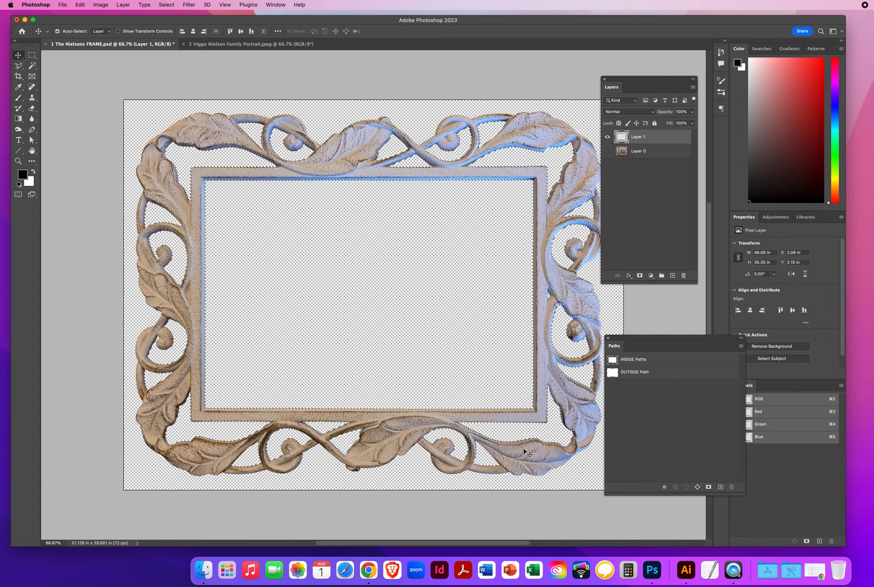
pyautogui.press('super+d')
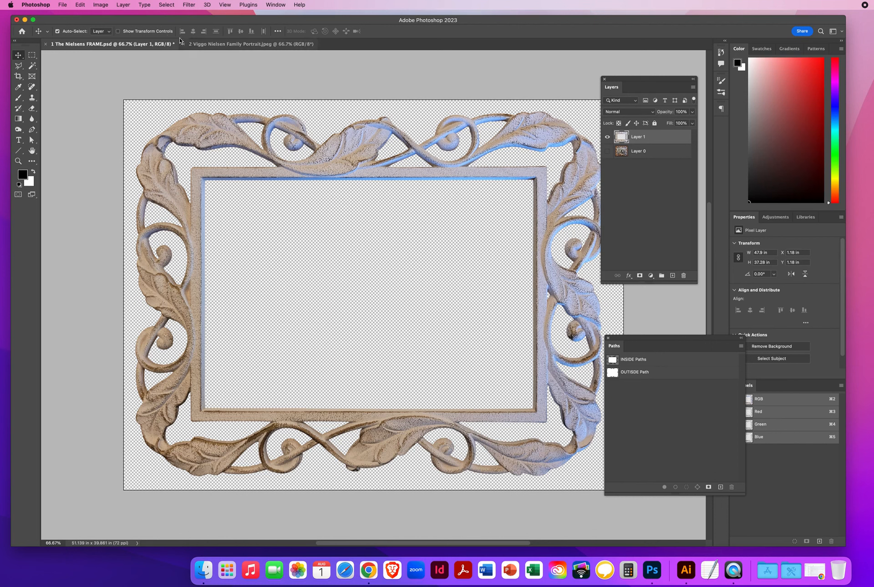
# Open Hue/Saturation on Layer 1 and fully desaturate the Cyans range.
pyautogui.click(101, 6)
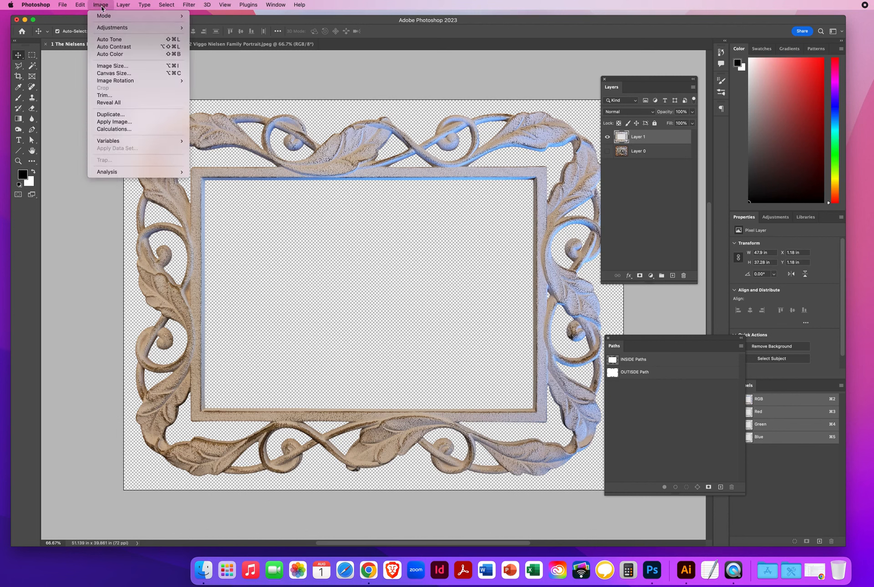
pyautogui.moveTo(104, 29)
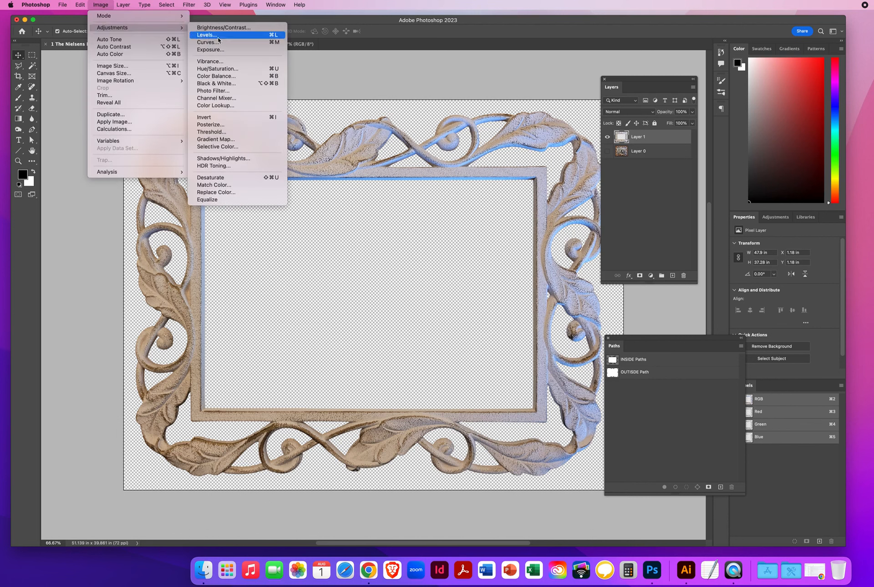
pyautogui.click(225, 69)
pyautogui.moveTo(552, 278); pyautogui.dragTo(292, 225)
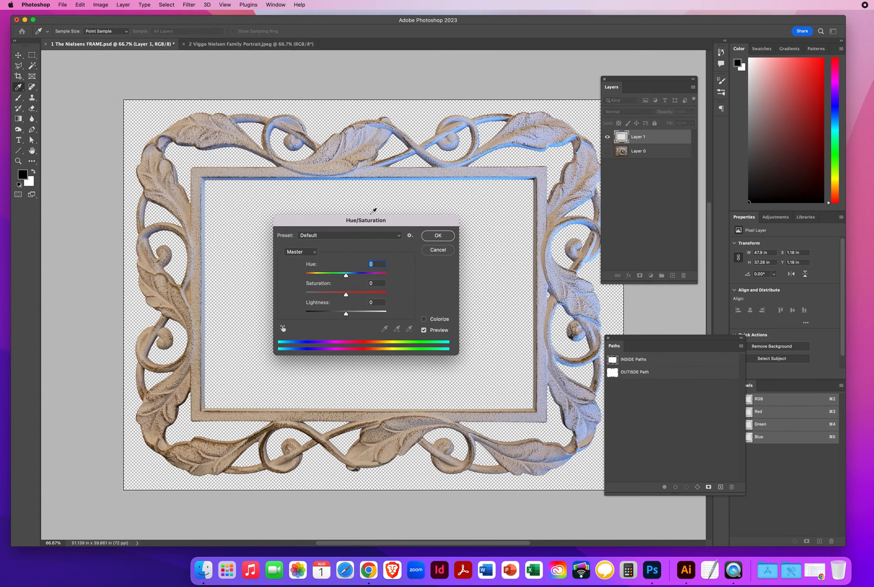
pyautogui.click(296, 253)
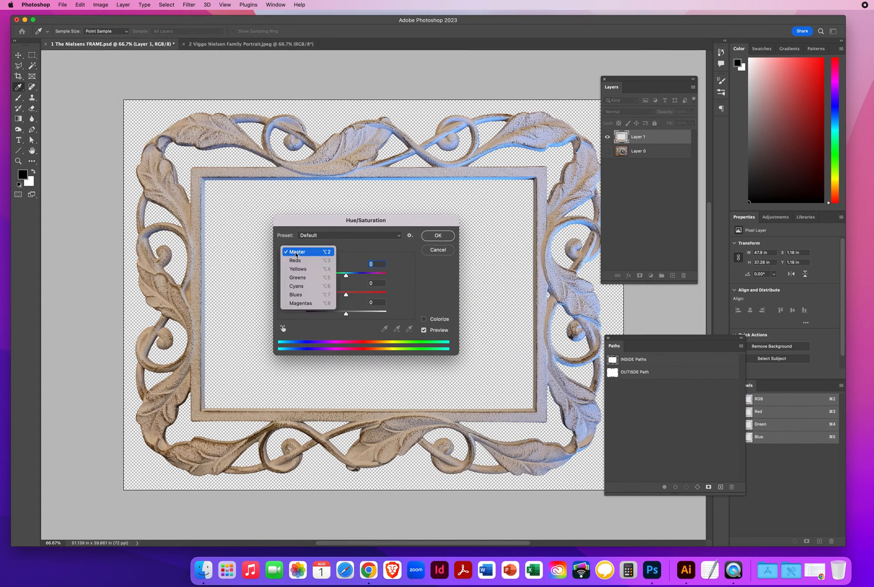
pyautogui.click(298, 287)
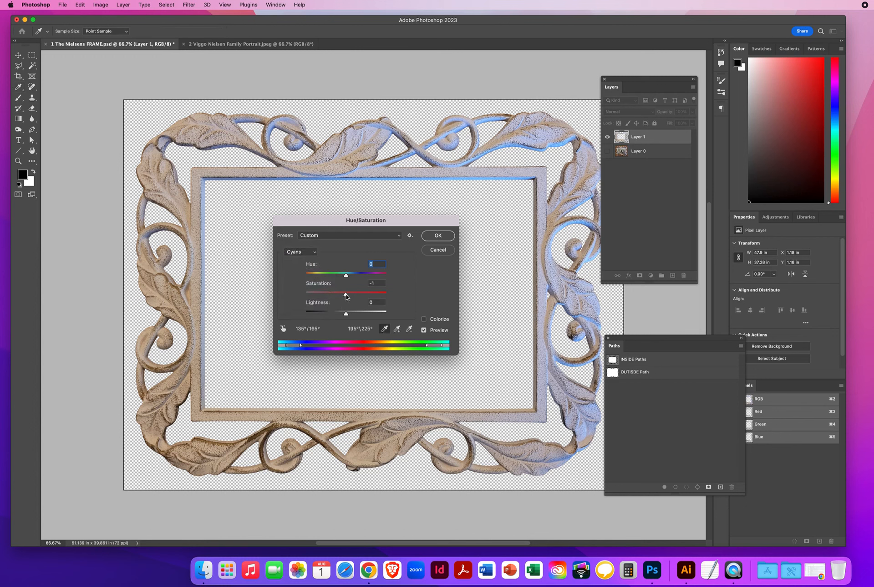
pyautogui.moveTo(346, 296); pyautogui.dragTo(286, 296)
pyautogui.press('Tab')
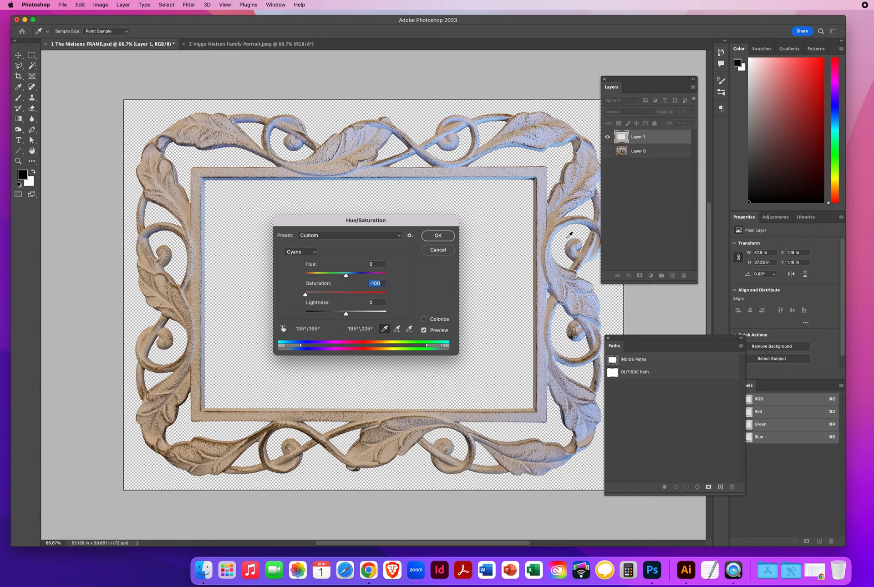
# Cut Blues saturation to -100 and Yellows to -65, then apply the adjustment.
pyautogui.click(301, 252)
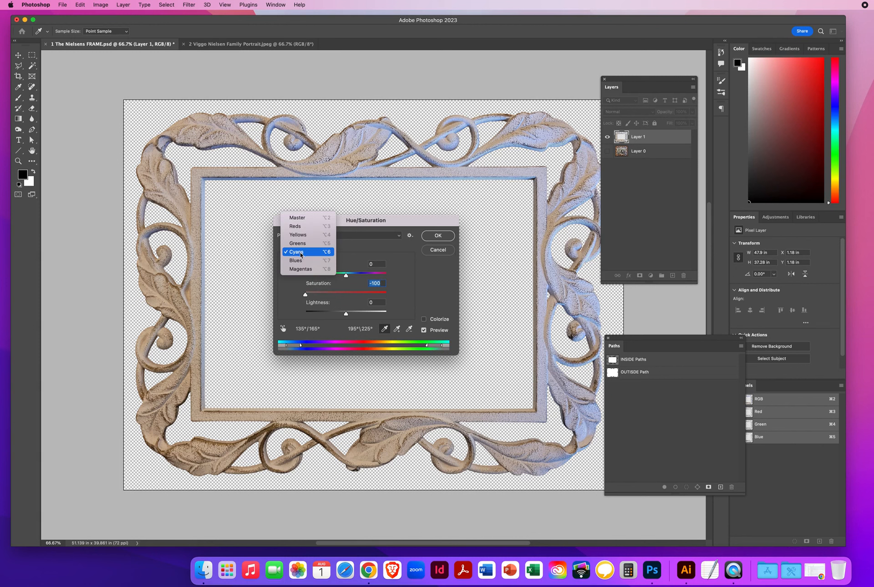
pyautogui.click(299, 263)
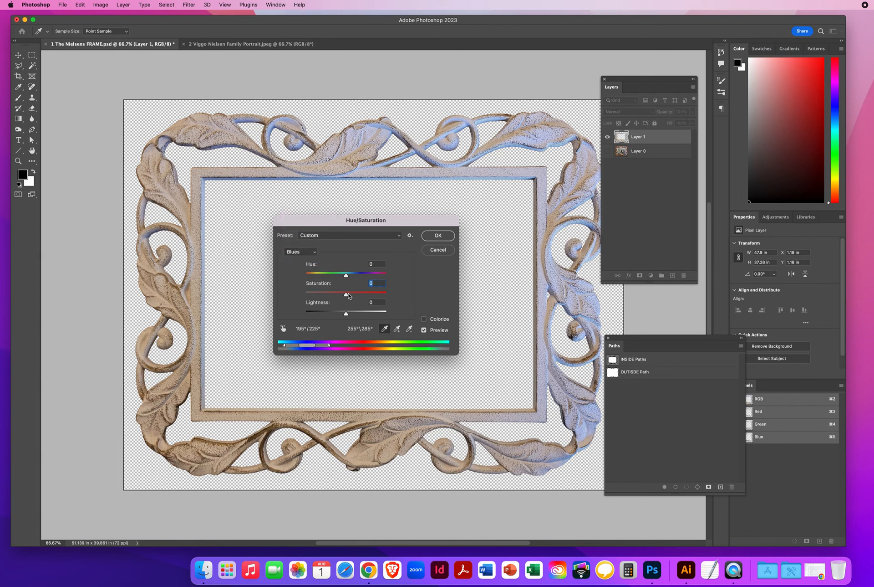
pyautogui.moveTo(346, 296); pyautogui.dragTo(284, 297)
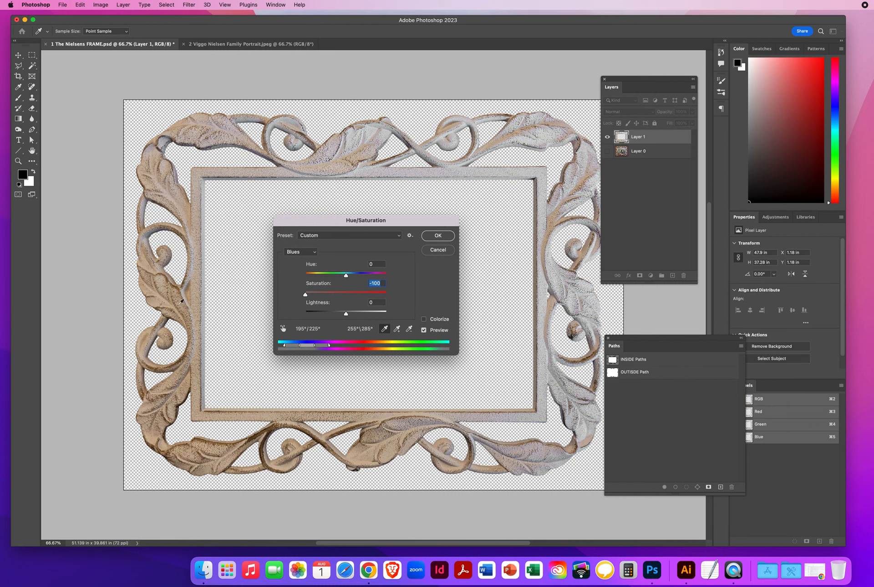
pyautogui.click(300, 252)
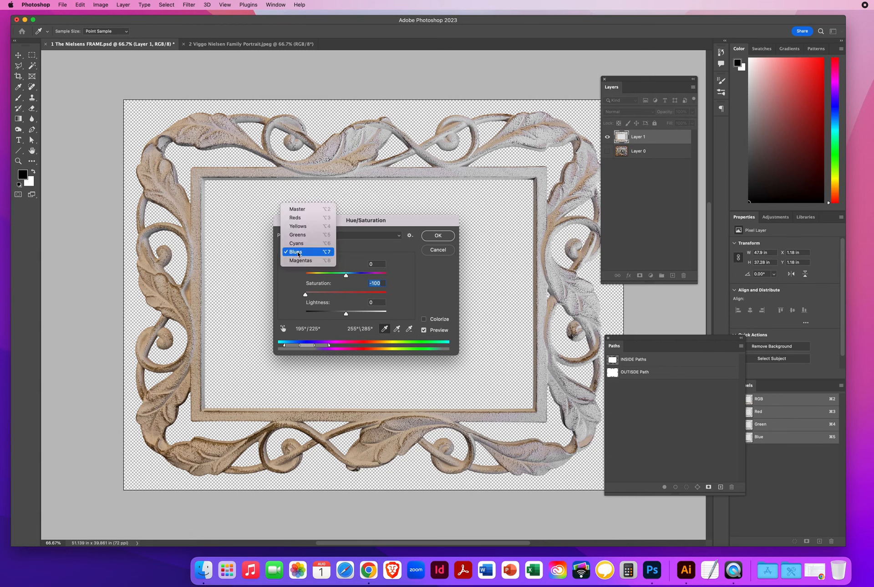
pyautogui.click(298, 227)
pyautogui.moveTo(347, 296); pyautogui.dragTo(320, 295)
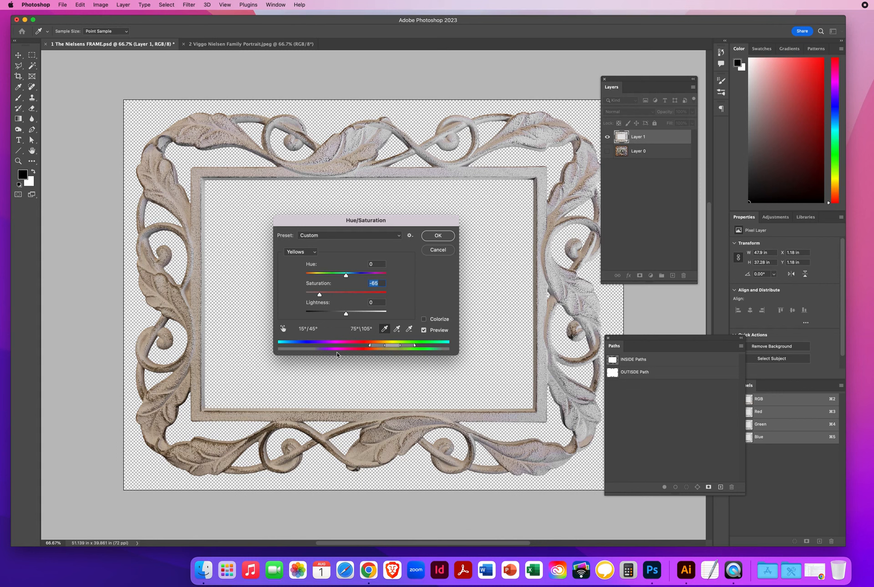
pyautogui.click(437, 236)
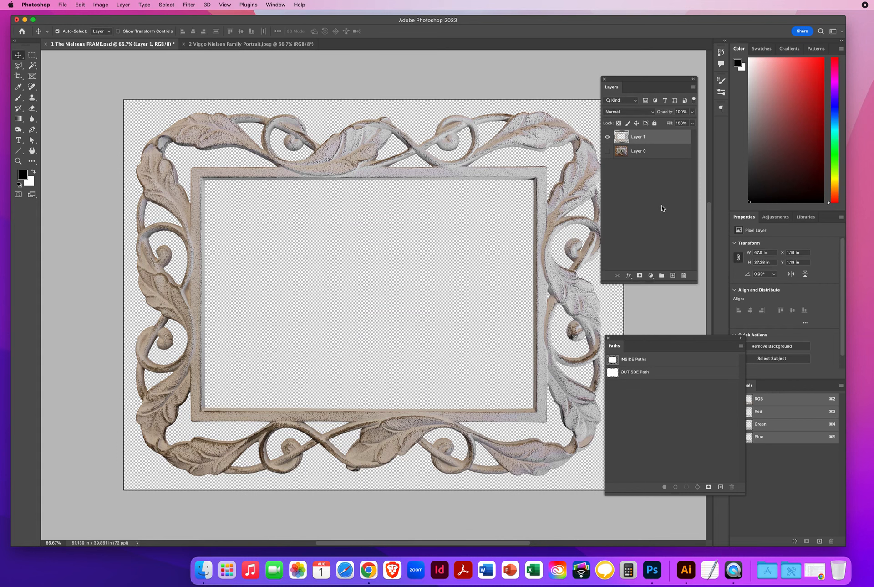
# In the portrait document, straighten the scan along its bottom edge, giving a 7.47 × 8.72 in canvas.
pyautogui.click(229, 44)
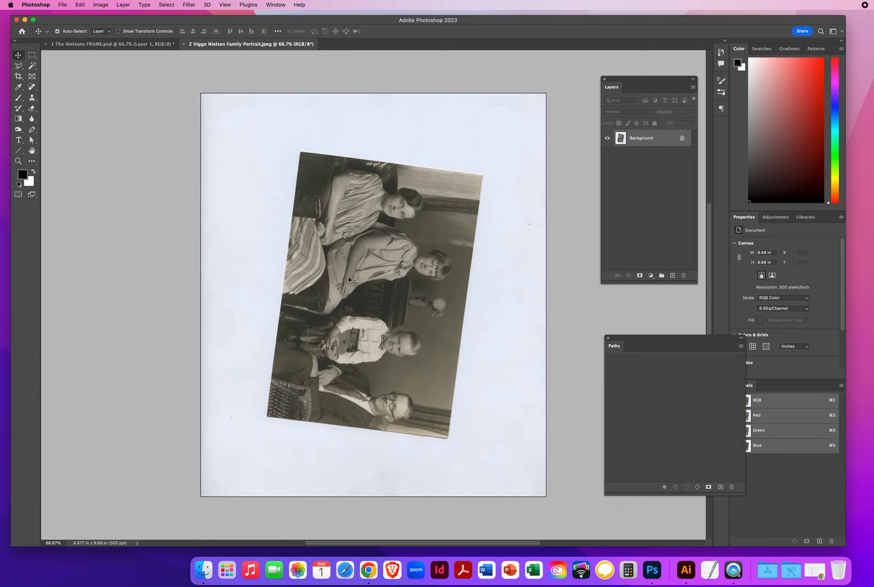
pyautogui.click(18, 77)
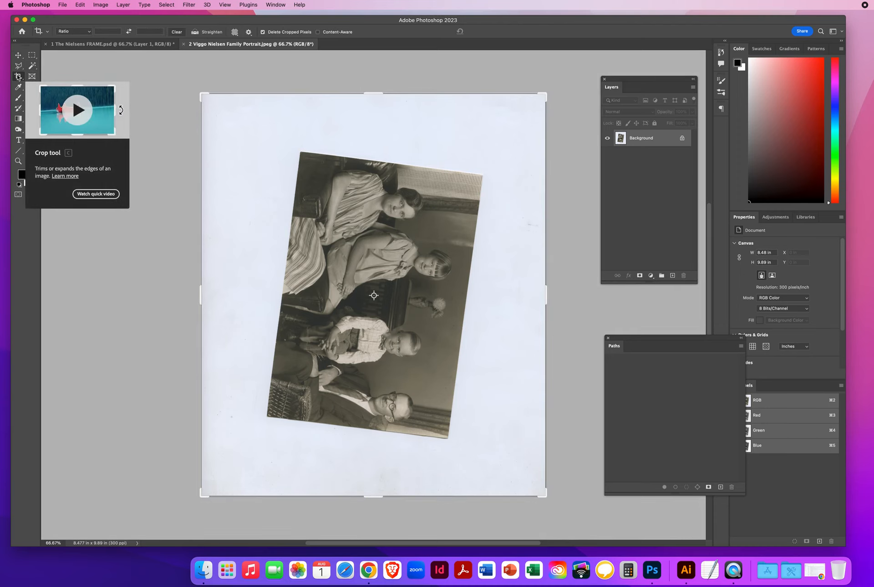
pyautogui.click(195, 33)
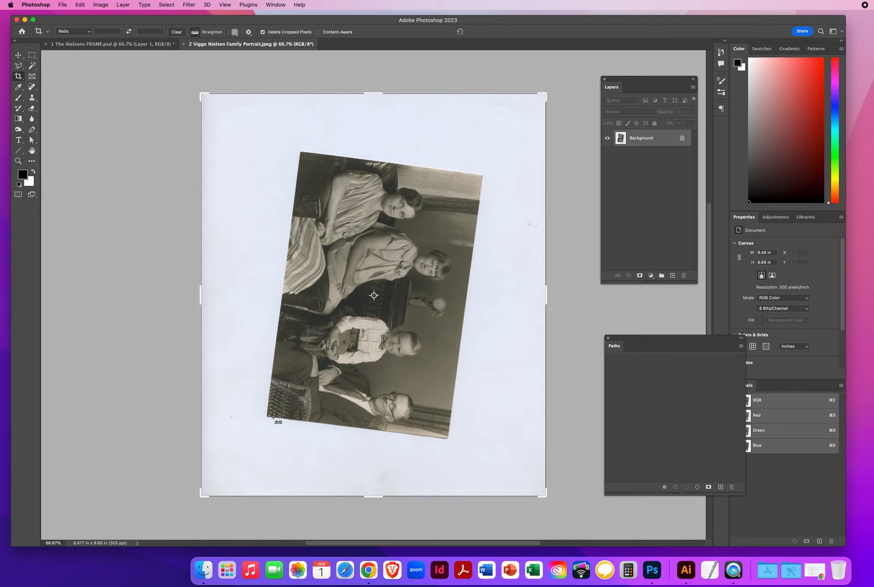
pyautogui.moveTo(273, 417); pyautogui.dragTo(589, 456)
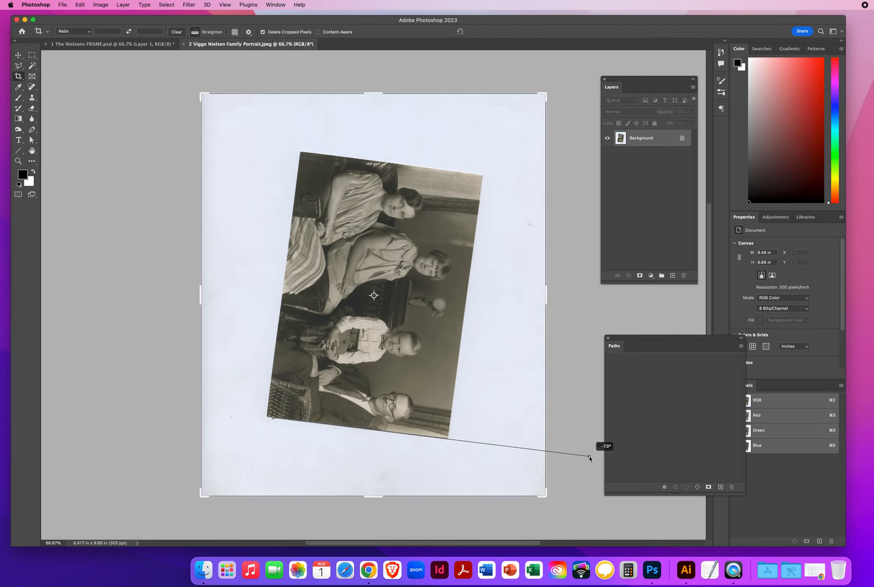
pyautogui.moveTo(590, 456); pyautogui.dragTo(589, 456)
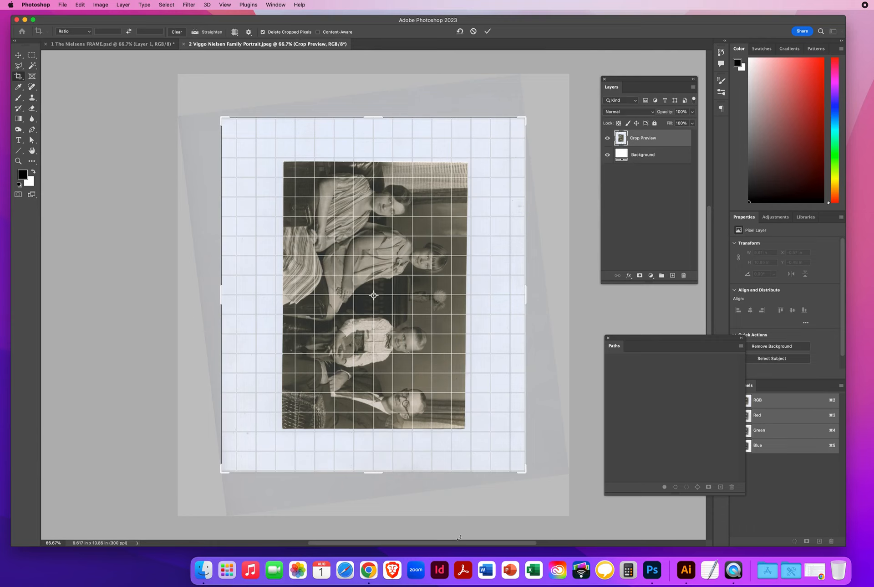
pyautogui.press('Return')
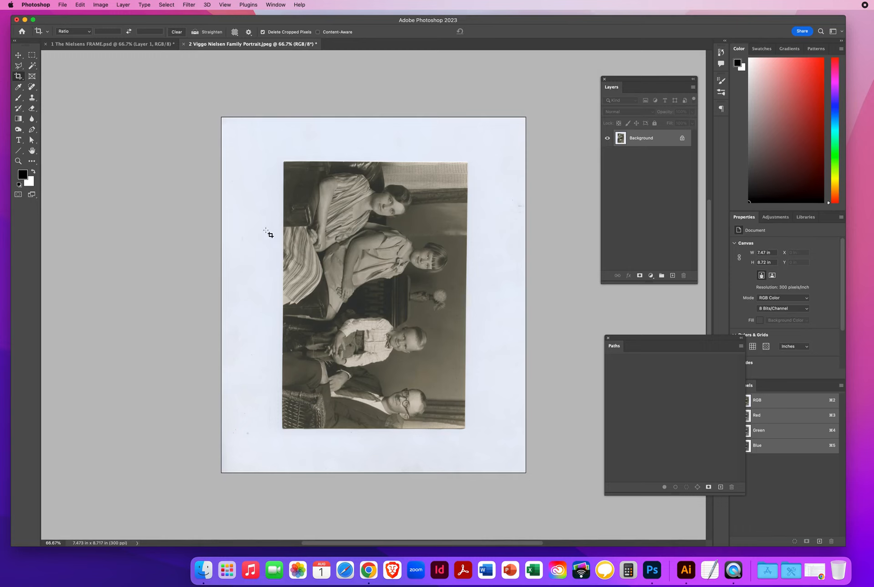
# Rotate the portrait 90° counter clockwise so it sits upright in landscape.
pyautogui.click(101, 5)
pyautogui.moveTo(110, 82)
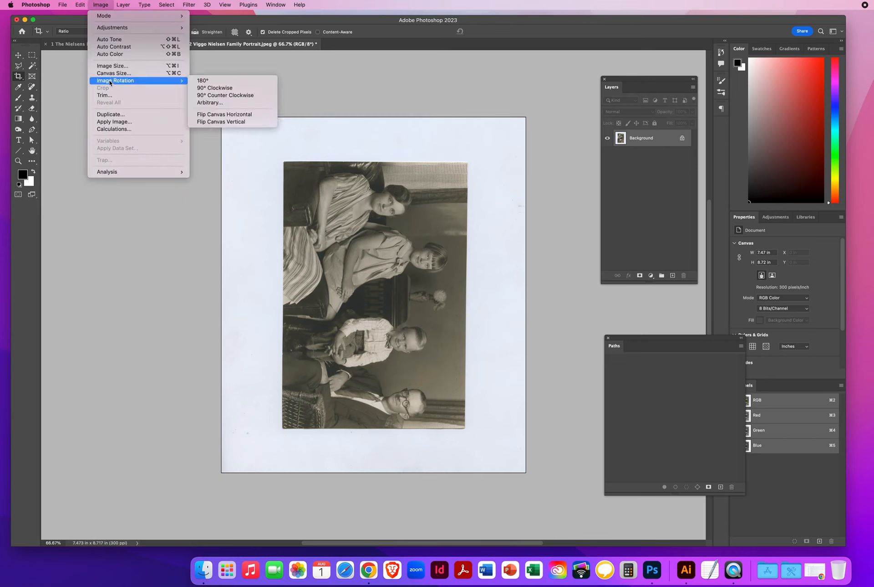
pyautogui.click(206, 96)
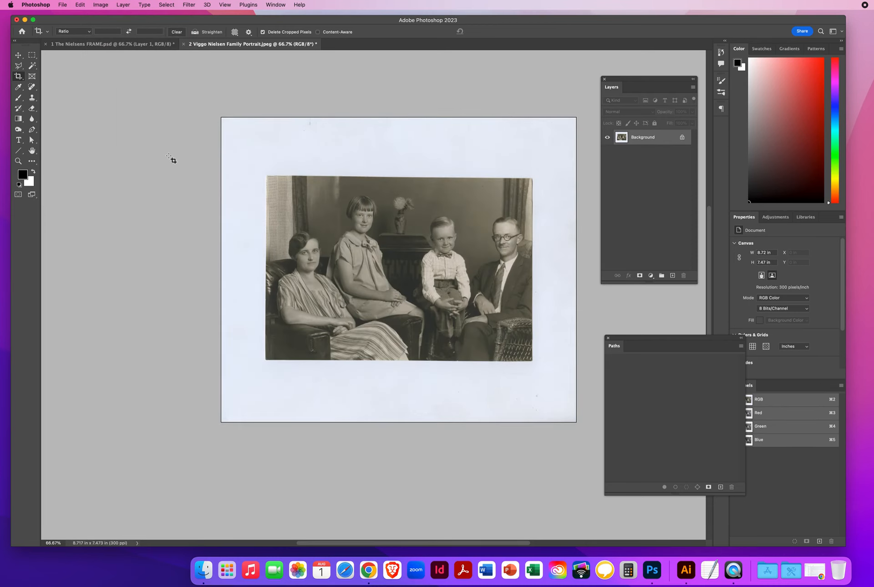
# Crop the portrait to the photo's edges, leaving a 6.72 × 4.72 in canvas.
pyautogui.click(19, 76)
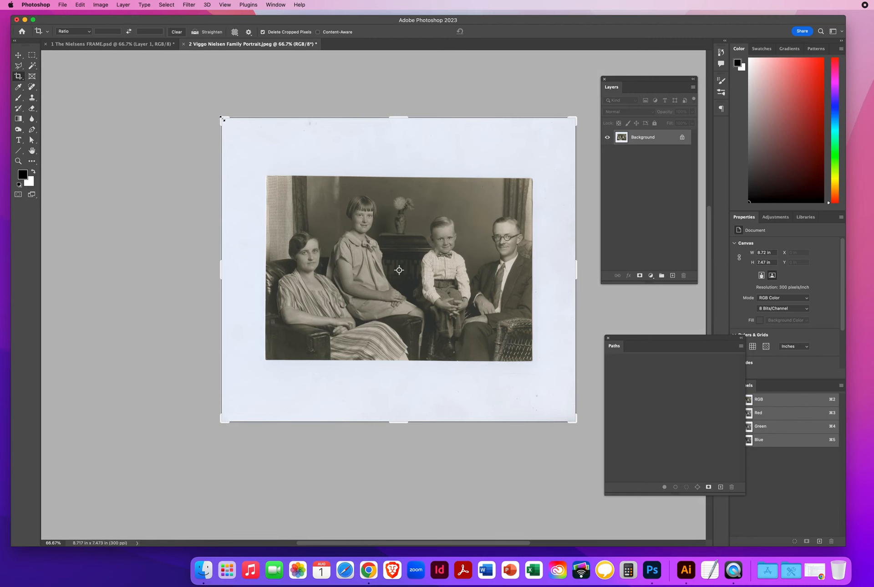
pyautogui.moveTo(222, 118); pyautogui.dragTo(243, 147)
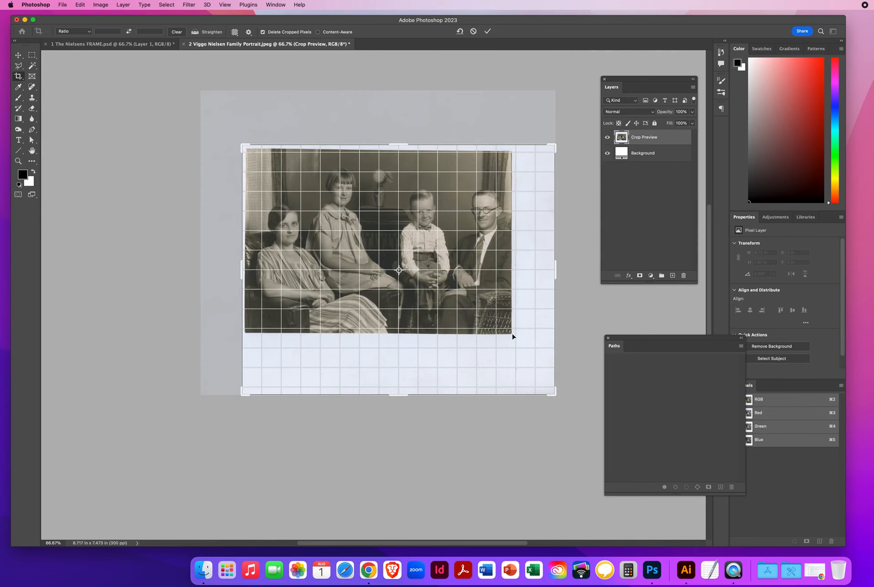
pyautogui.moveTo(556, 389); pyautogui.dragTo(537, 367)
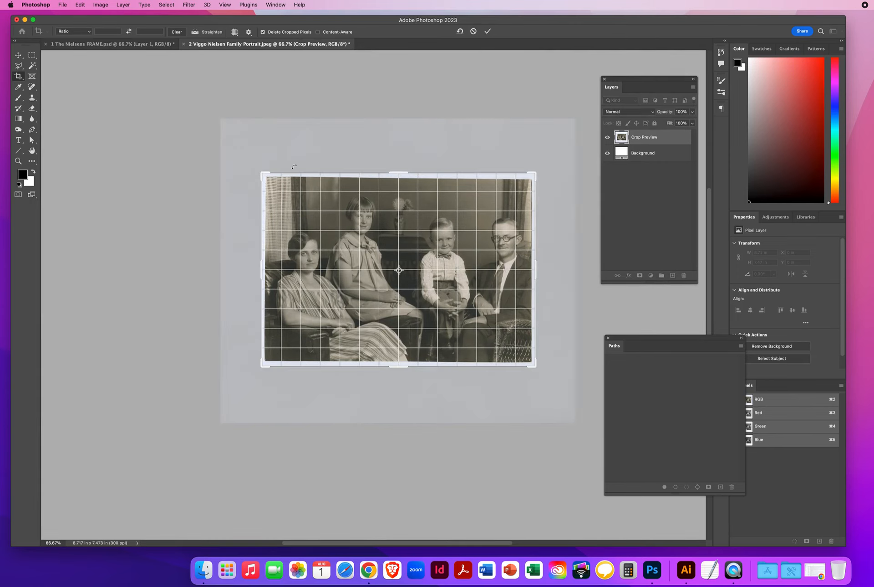
pyautogui.moveTo(395, 174); pyautogui.dragTo(394, 174)
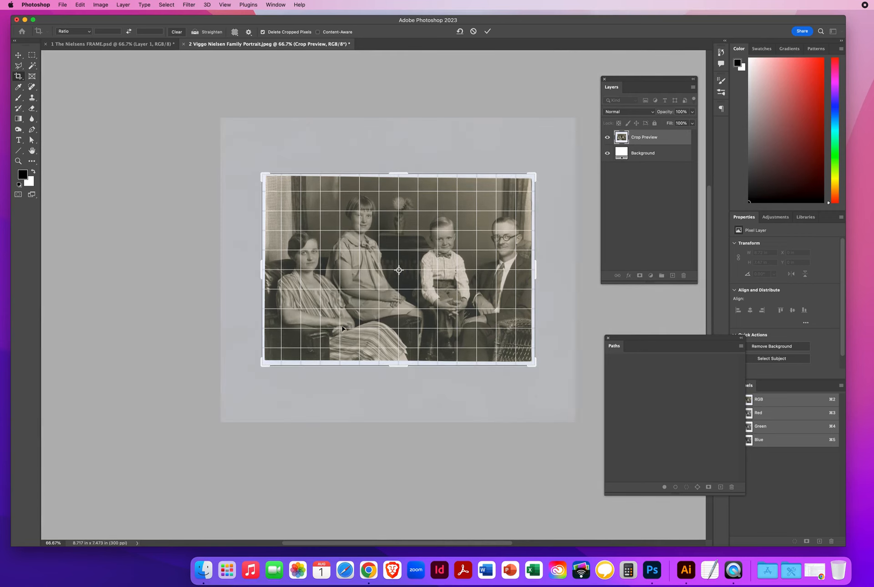
pyautogui.press('Return')
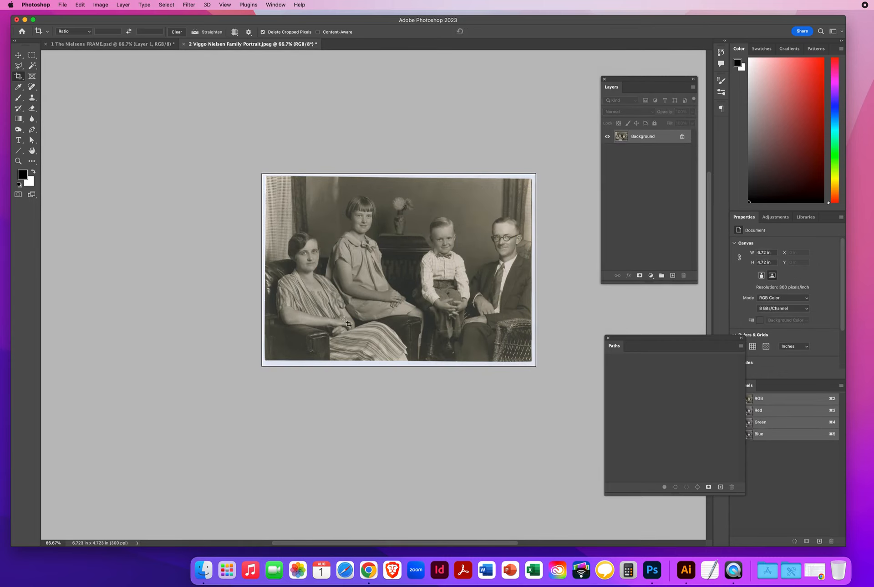
pyautogui.click(18, 56)
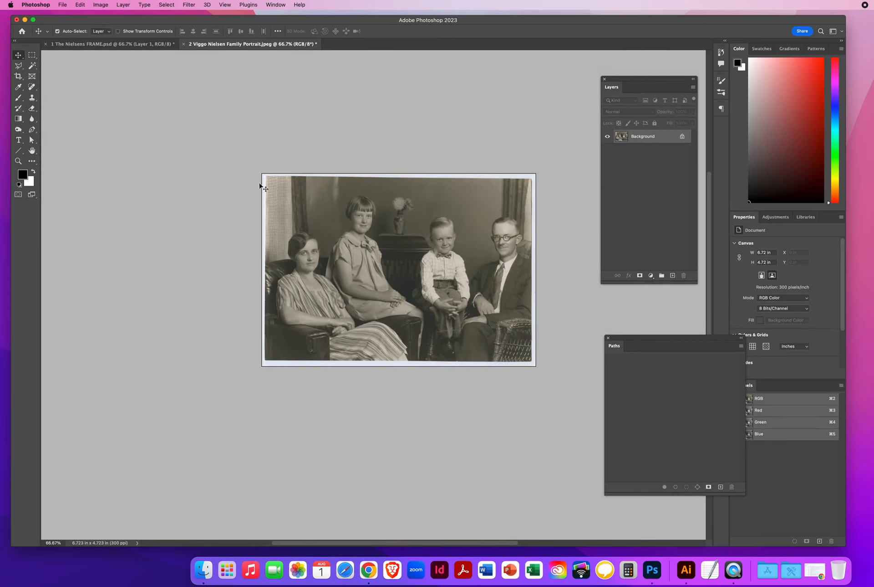
# Bring the portrait into the FRAME document as Layer 2, beneath the frame, inside its opening.
pyautogui.moveTo(332, 226); pyautogui.dragTo(133, 46)
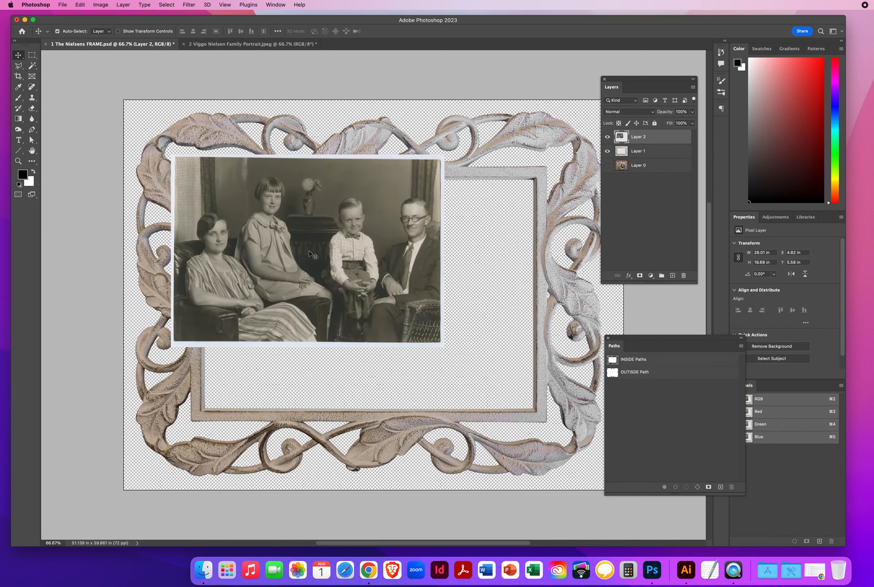
pyautogui.moveTo(259, 214); pyautogui.dragTo(279, 229)
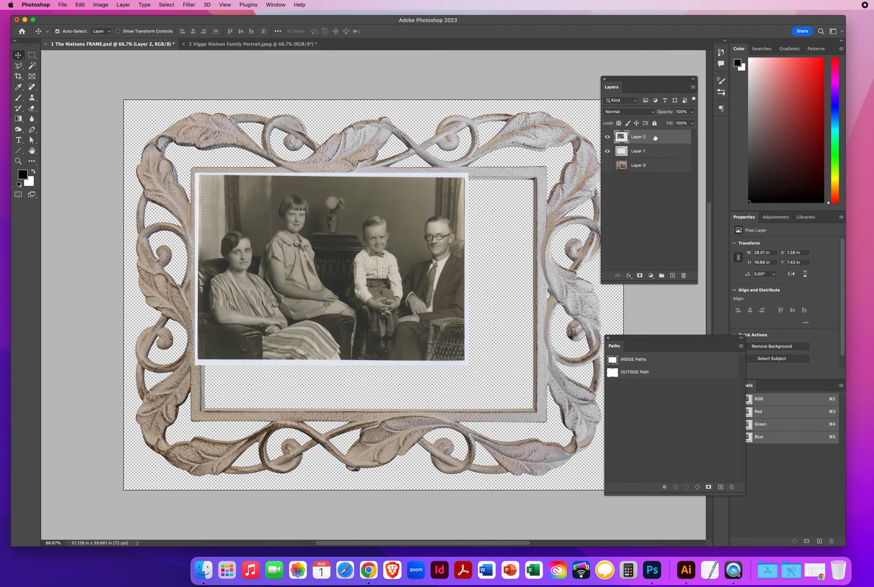
pyautogui.moveTo(655, 137); pyautogui.dragTo(652, 158)
pyautogui.moveTo(260, 249)
pyautogui.mouseDown()
pyautogui.moveTo(282, 269)
pyautogui.moveTo(261, 246)
pyautogui.moveTo(272, 259)
pyautogui.mouseUp()
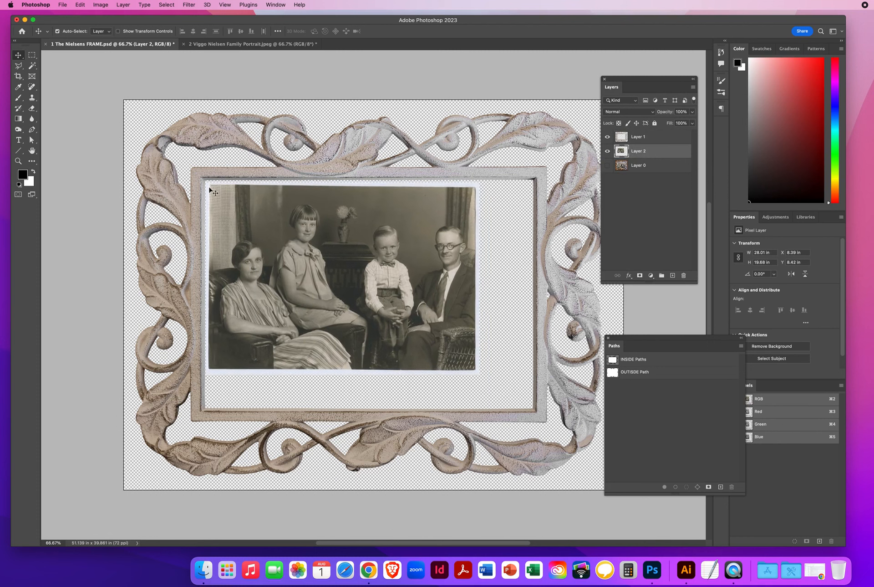
pyautogui.moveTo(218, 192); pyautogui.dragTo(211, 185)
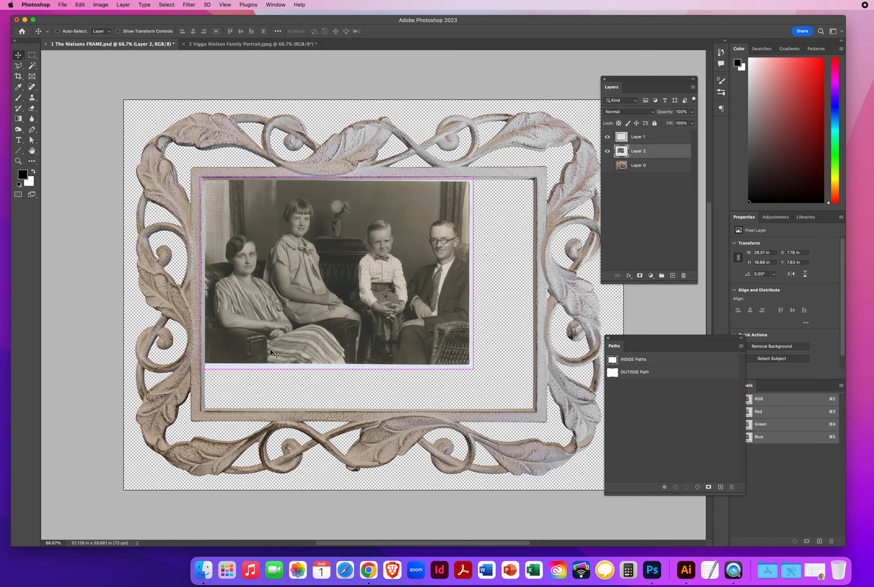
# Free Transform the portrait to 126.35% and -0.72° rotation so it fills the frame opening.
pyautogui.press('super+t')
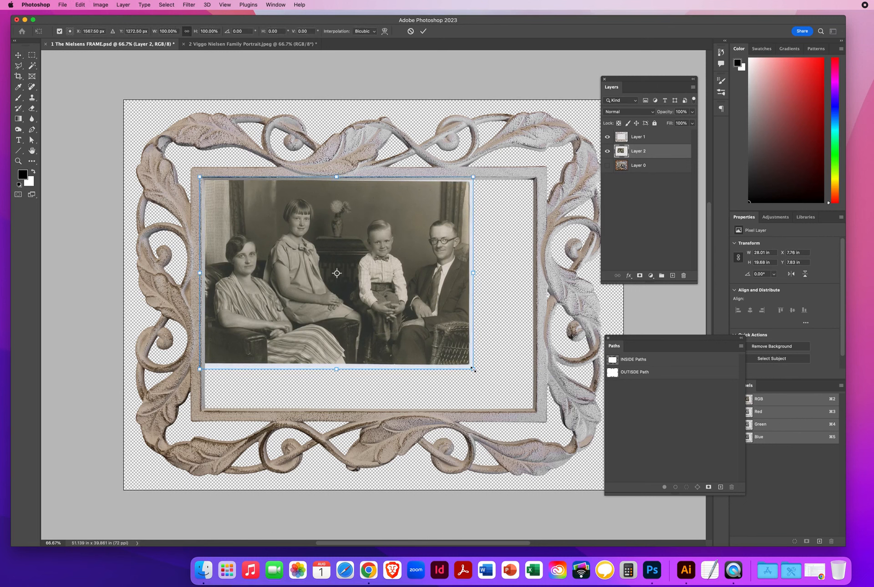
pyautogui.moveTo(474, 368); pyautogui.dragTo(542, 413)
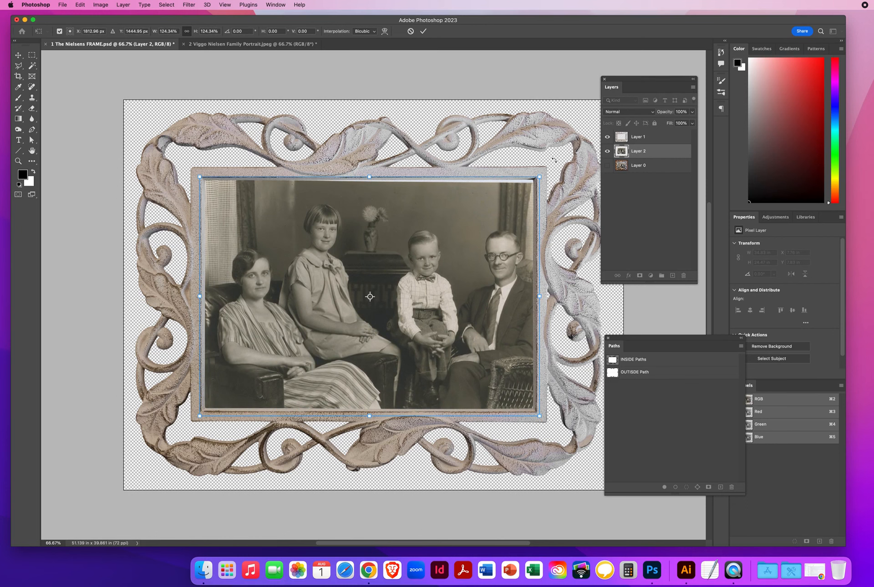
pyautogui.moveTo(554, 159); pyautogui.dragTo(554, 157)
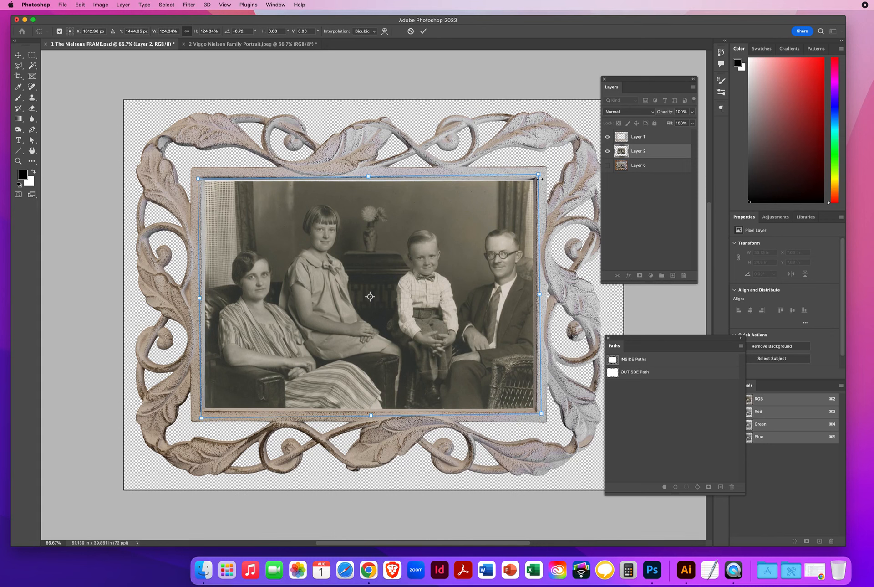
pyautogui.moveTo(539, 174); pyautogui.dragTo(542, 173)
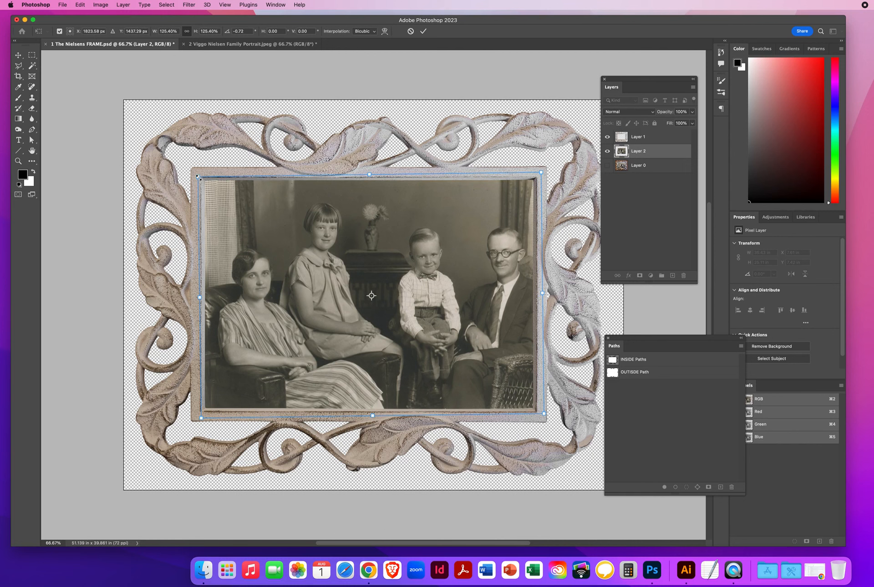
pyautogui.moveTo(197, 175); pyautogui.dragTo(195, 174)
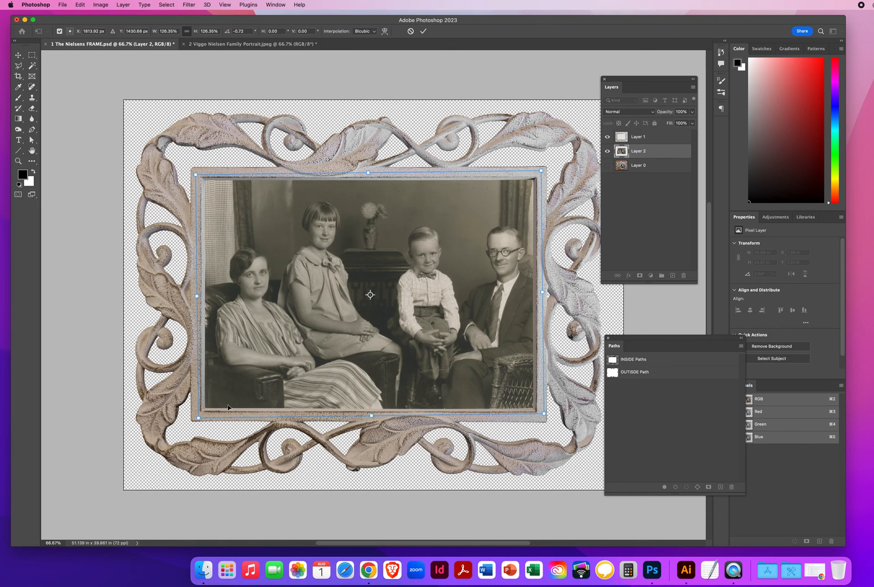
pyautogui.press('Return')
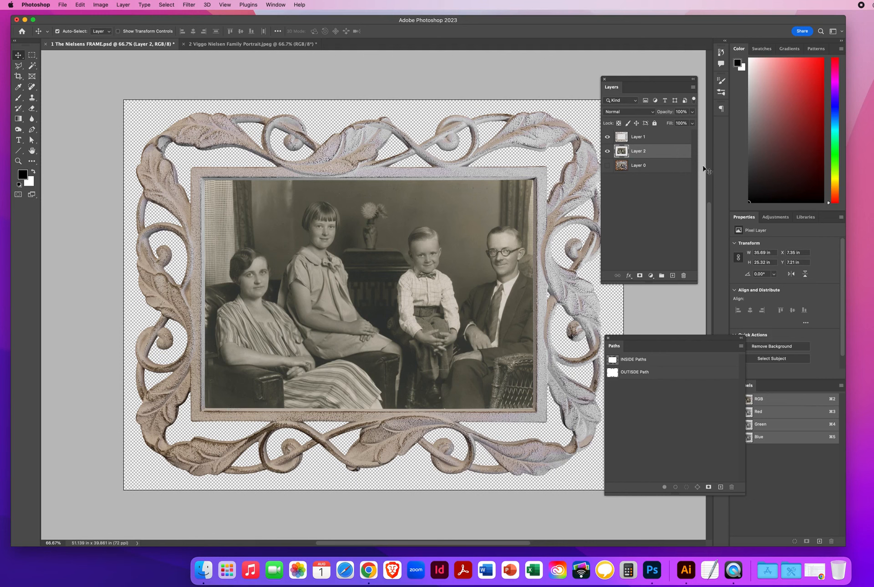
# Delete Layer 0, add a black-filled Layer 3 below the portrait, then reselect Layer 2.
pyautogui.click(653, 167)
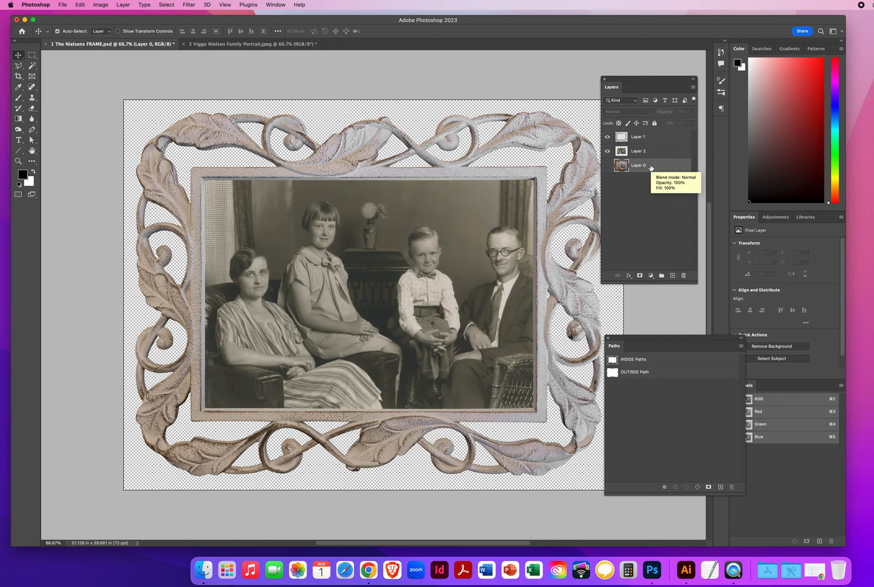
pyautogui.moveTo(651, 168); pyautogui.dragTo(684, 275)
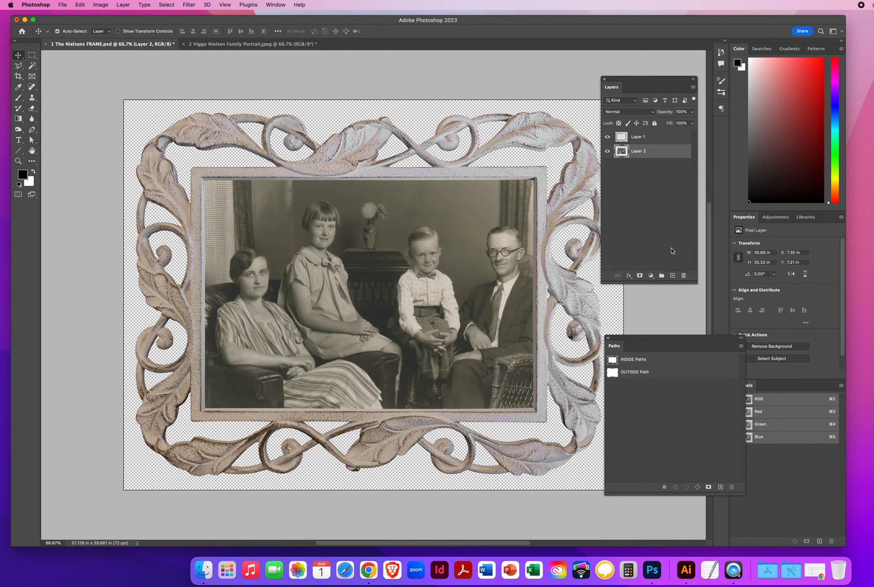
pyautogui.click(674, 276)
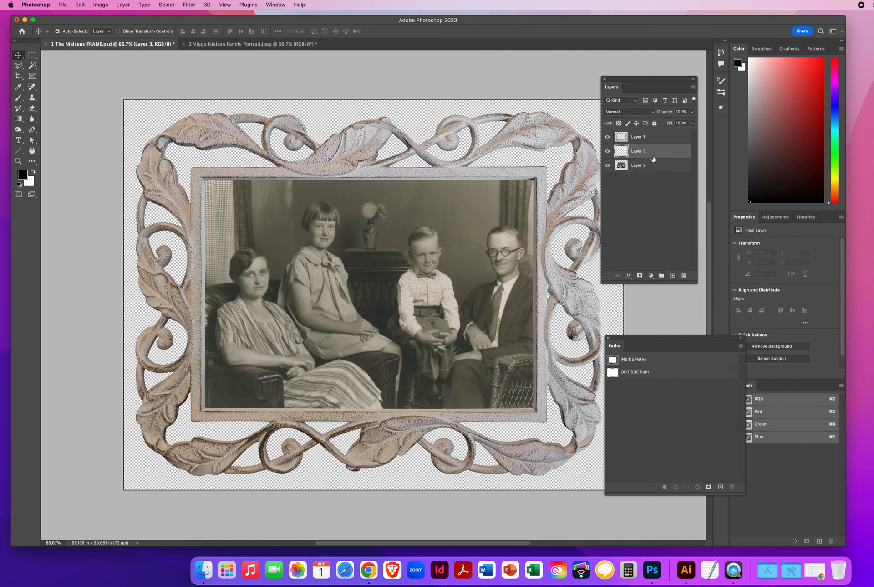
pyautogui.moveTo(654, 153); pyautogui.dragTo(652, 190)
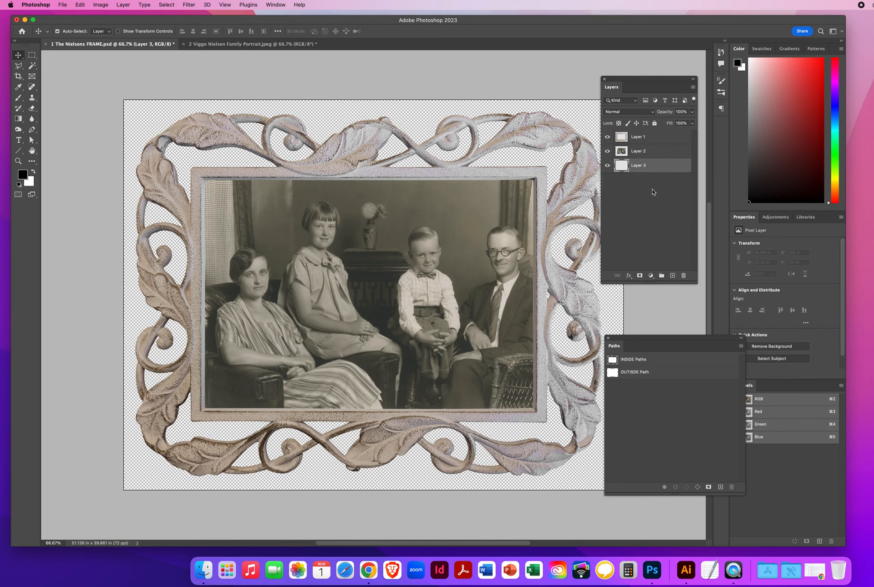
pyautogui.hotkey('alt', 'BackSpace')
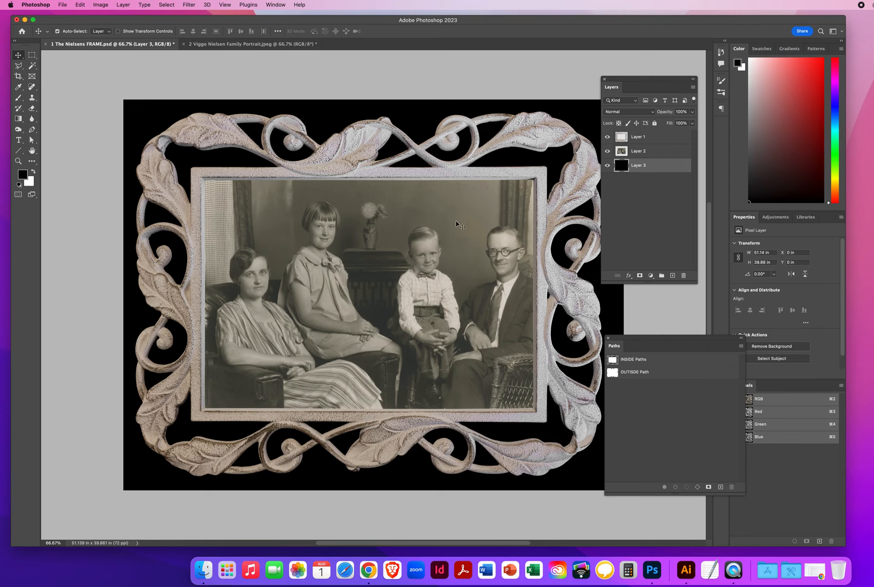
pyautogui.click(642, 154)
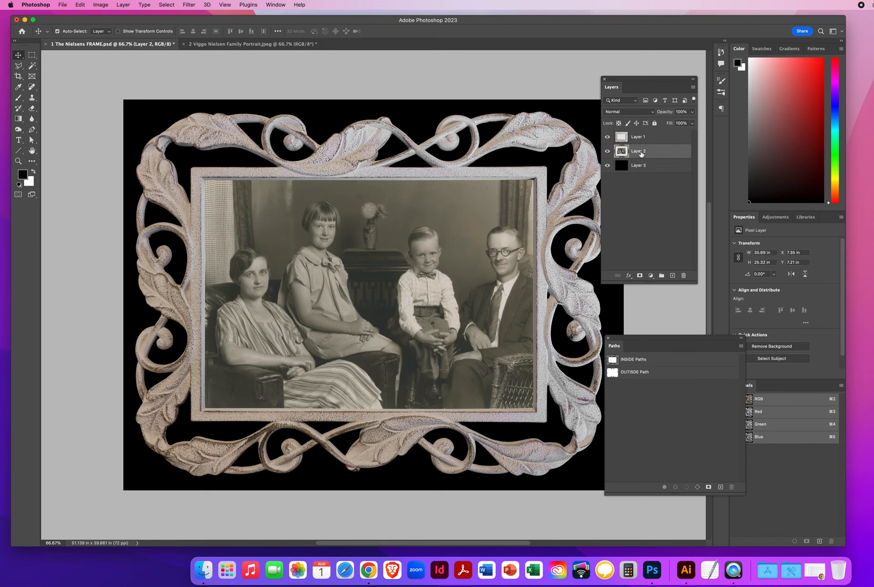
# Colorize the portrait via Hue/Saturation with Hue +18 and Saturation 9 for a sepia tone.
pyautogui.click(101, 5)
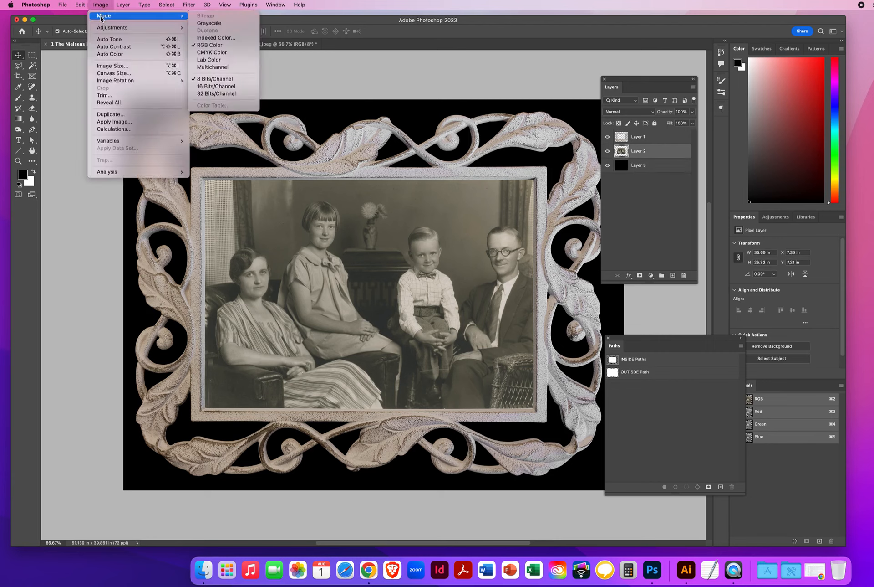
pyautogui.moveTo(100, 28)
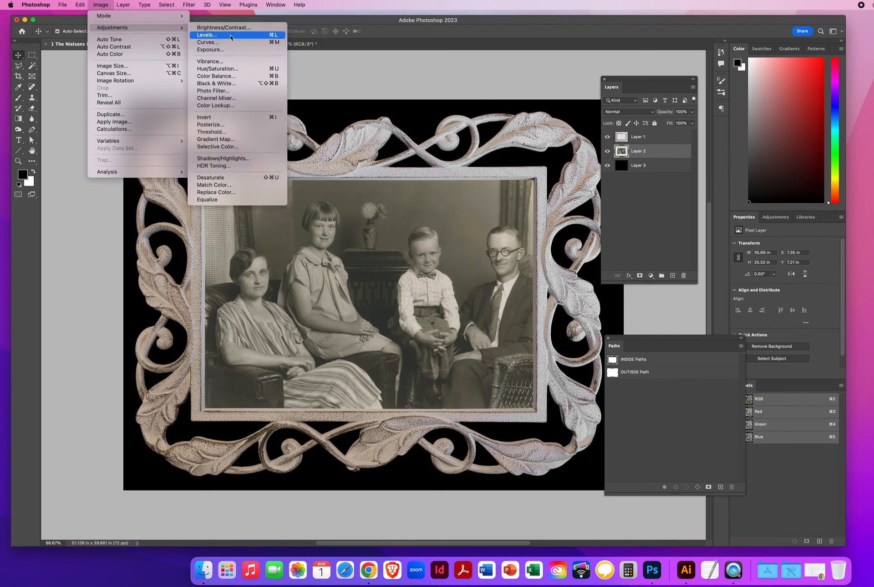
pyautogui.click(222, 69)
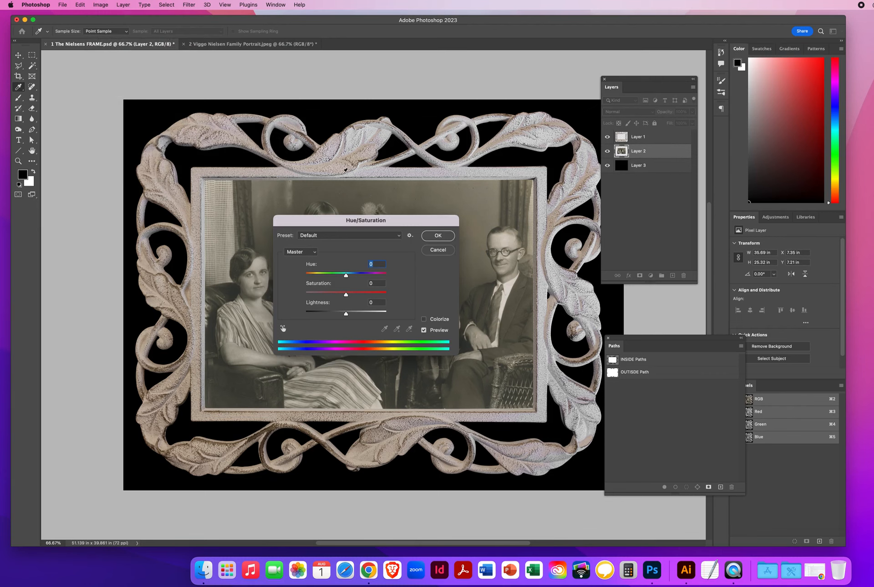
pyautogui.moveTo(331, 220); pyautogui.dragTo(364, 77)
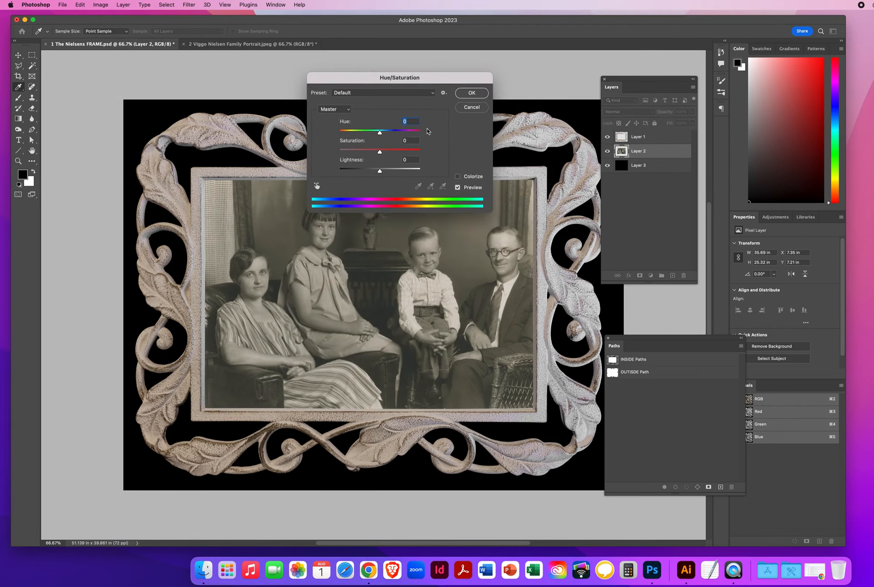
pyautogui.click(458, 176)
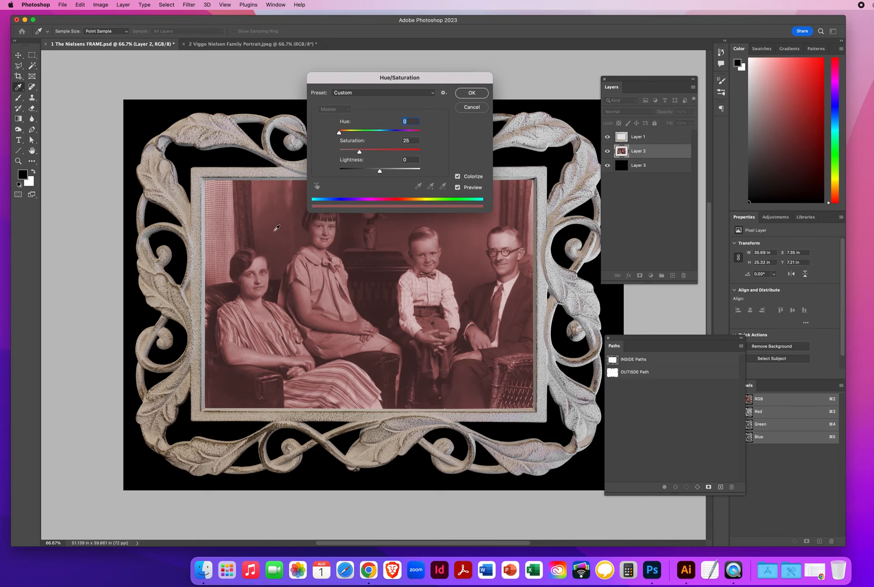
pyautogui.moveTo(340, 132); pyautogui.dragTo(343, 134)
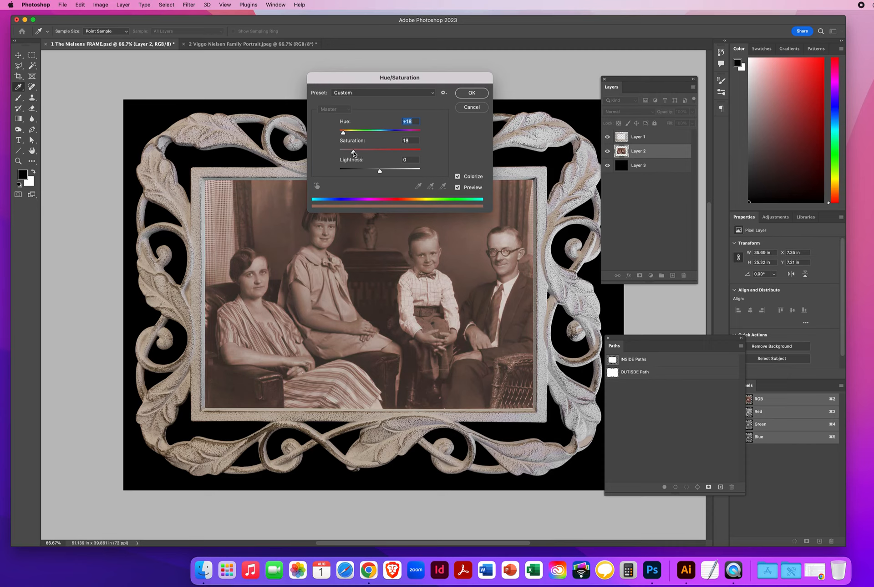
pyautogui.moveTo(354, 154); pyautogui.dragTo(352, 153)
pyautogui.click(347, 151)
pyautogui.click(458, 188)
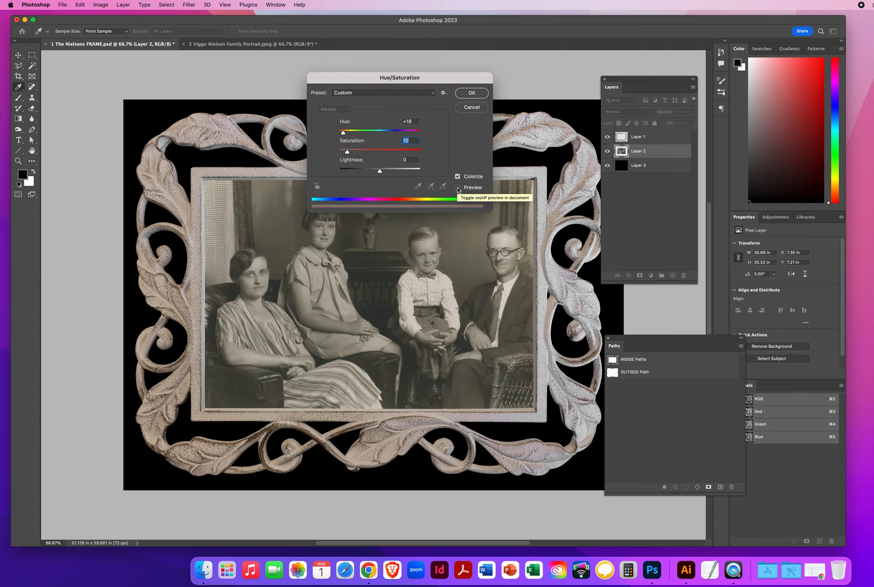
pyautogui.click(458, 188)
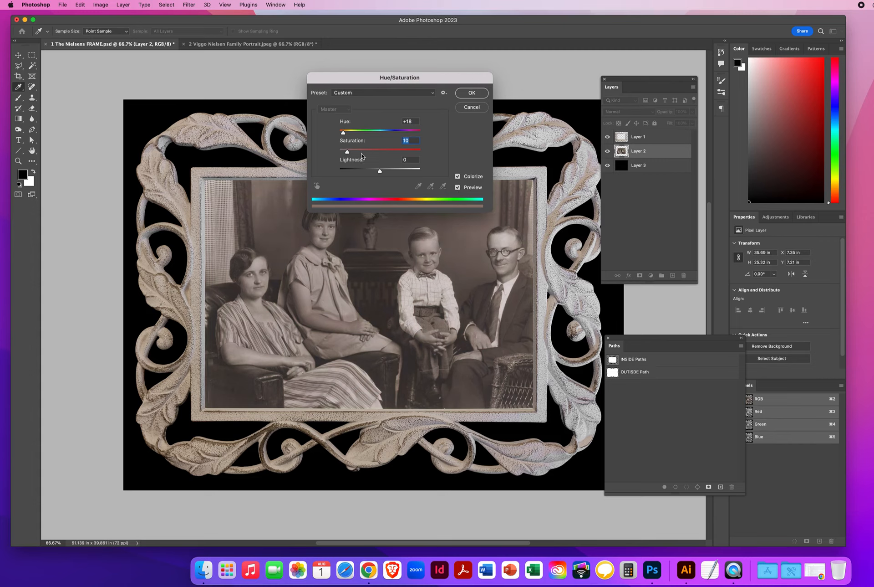
pyautogui.moveTo(348, 153); pyautogui.dragTo(347, 154)
pyautogui.click(470, 94)
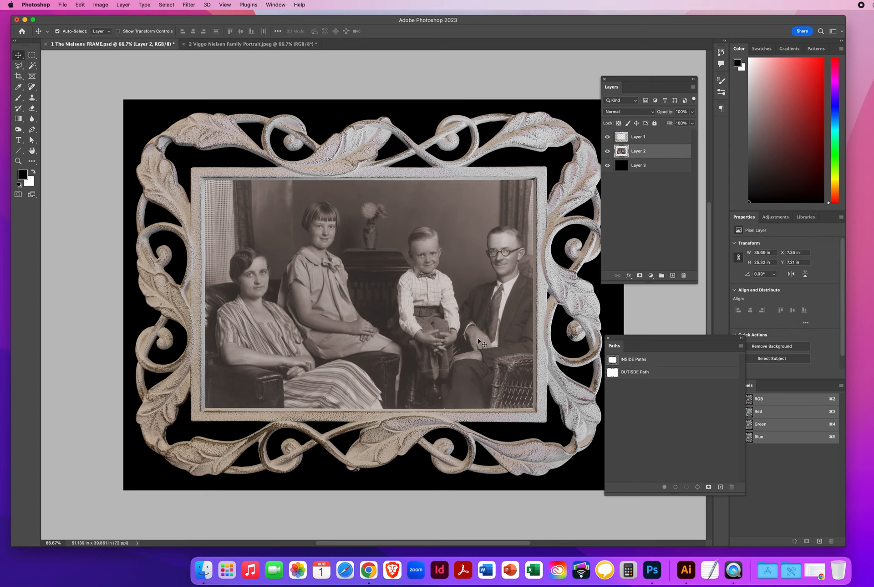
# Save a named JPEG copy to the Desktop at quality 8 (High), Progressive.
pyautogui.click(62, 5)
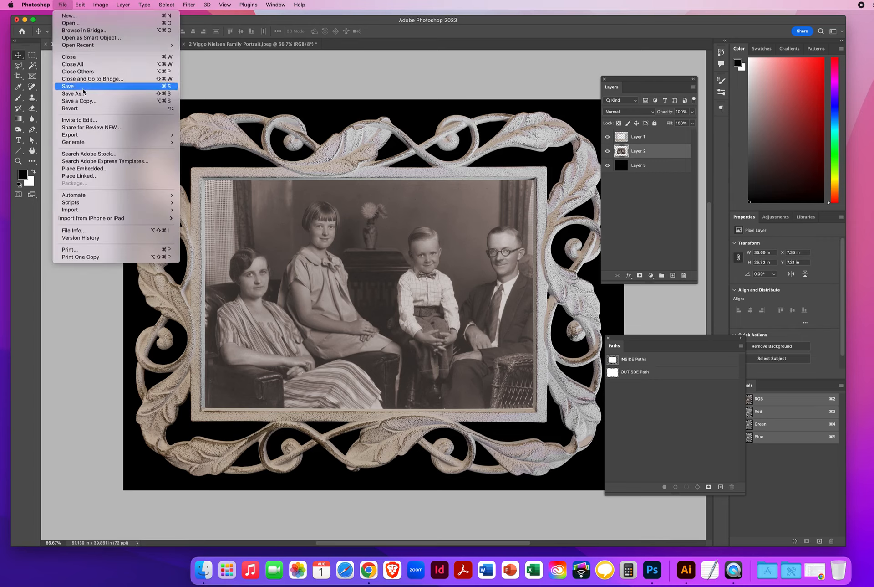
pyautogui.click(82, 102)
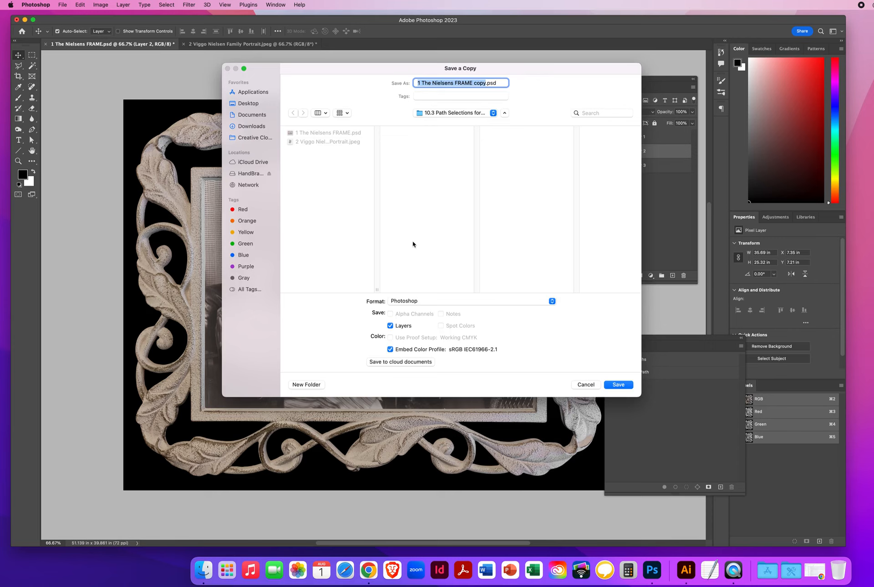
pyautogui.click(423, 301)
pyautogui.click(420, 365)
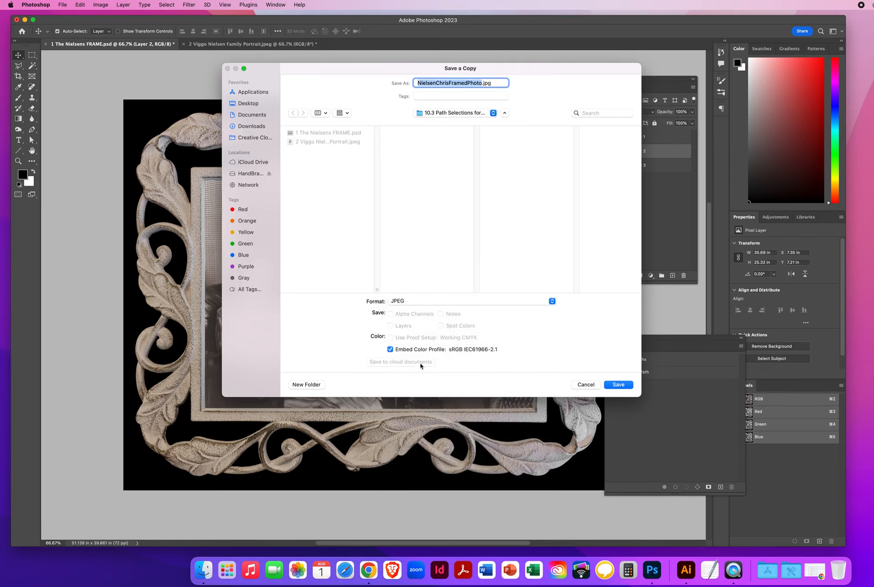
pyautogui.click(248, 103)
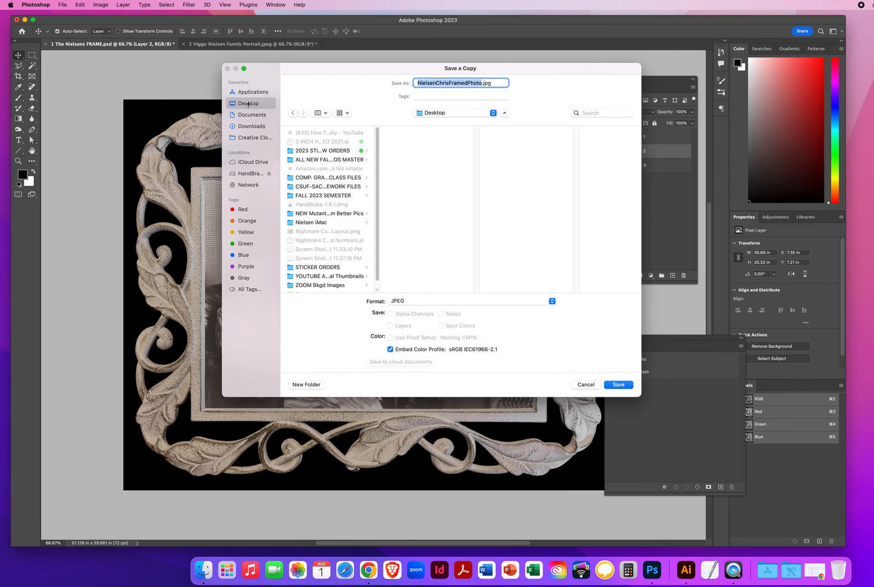
pyautogui.click(617, 384)
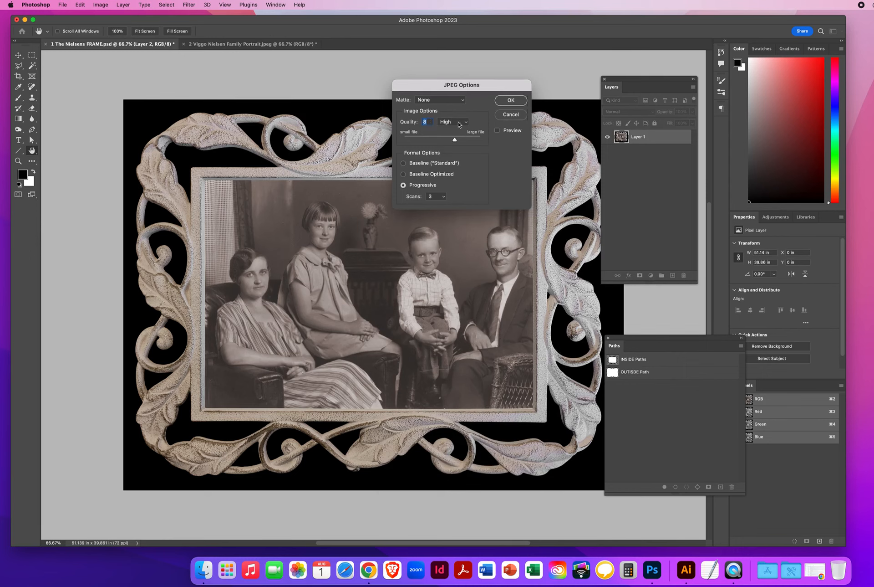
pyautogui.click(511, 101)
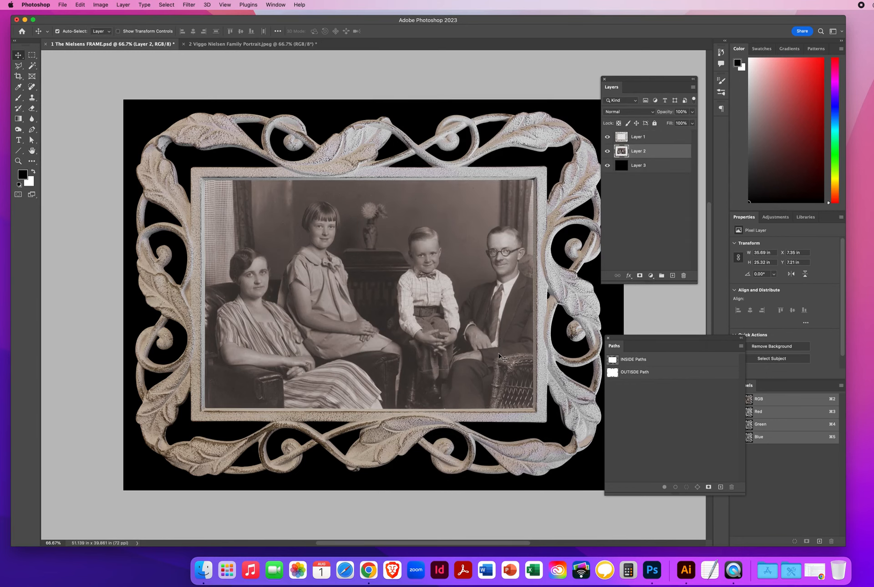